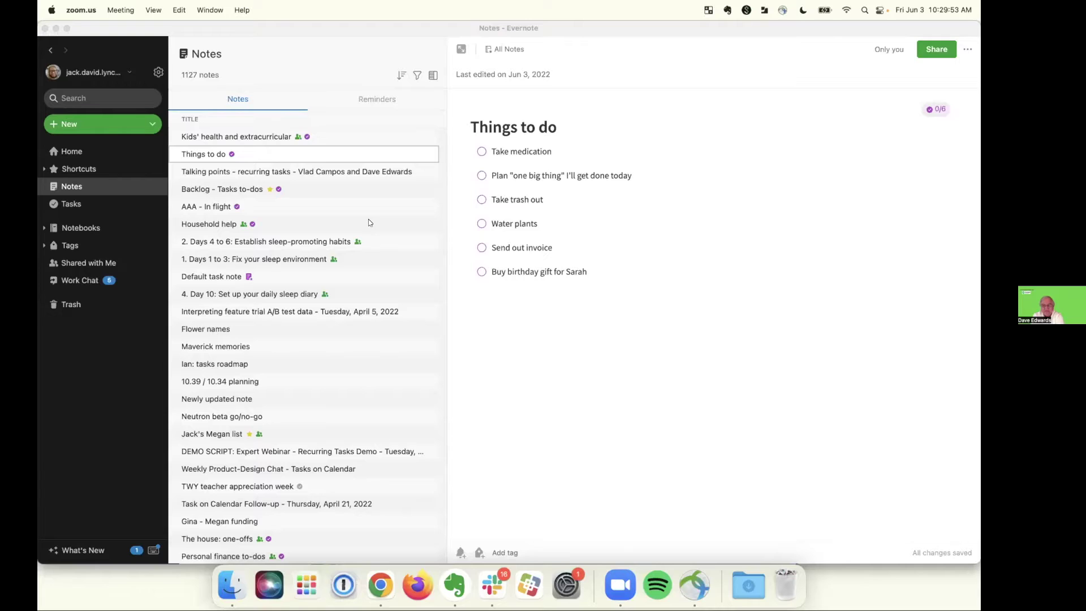
# Step: Add a blank seventh task line below the six existing tasks in Things to do
pyautogui.click(490, 311)
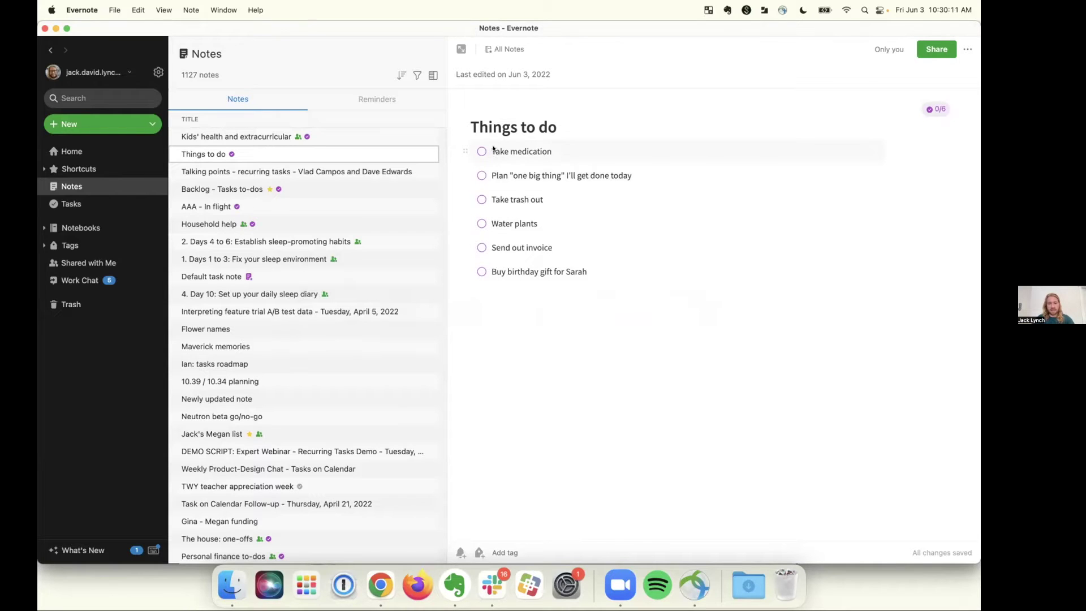
pyautogui.click(595, 274)
pyautogui.press('Return')
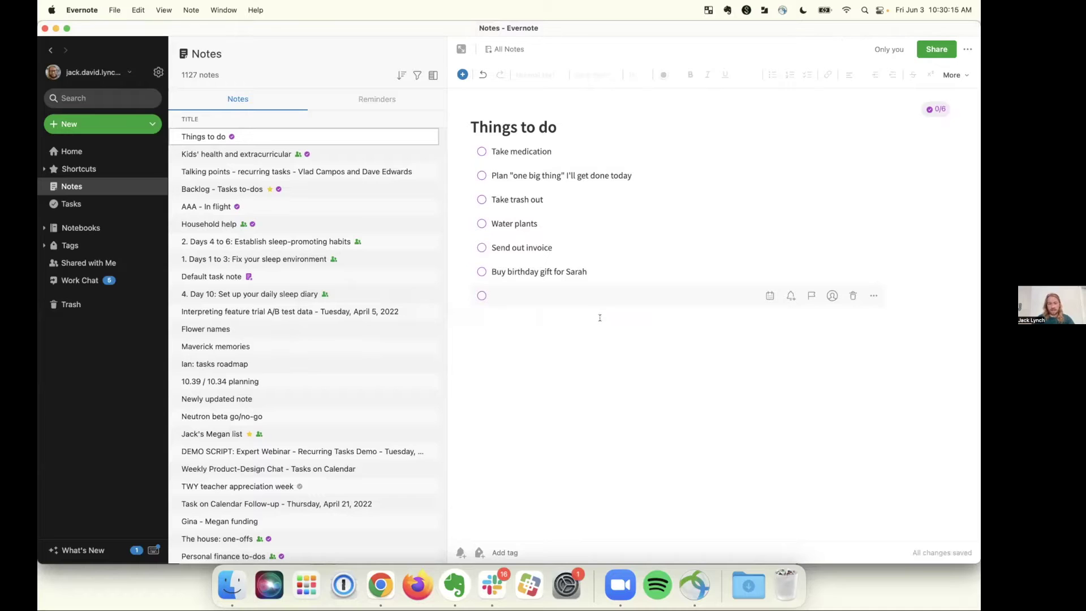
pyautogui.press('Return')
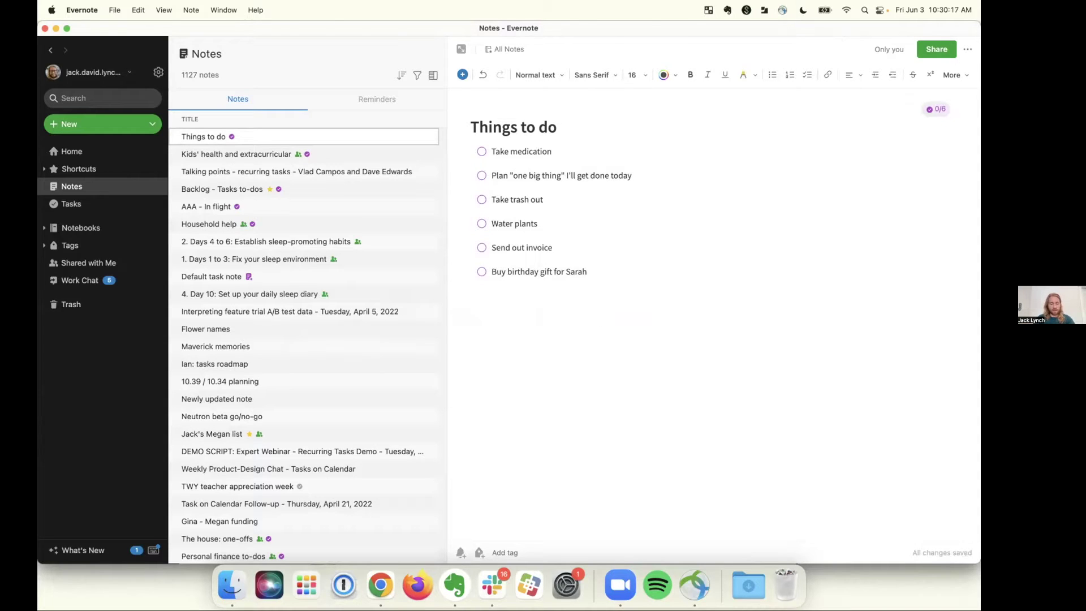
pyautogui.press('super+z')
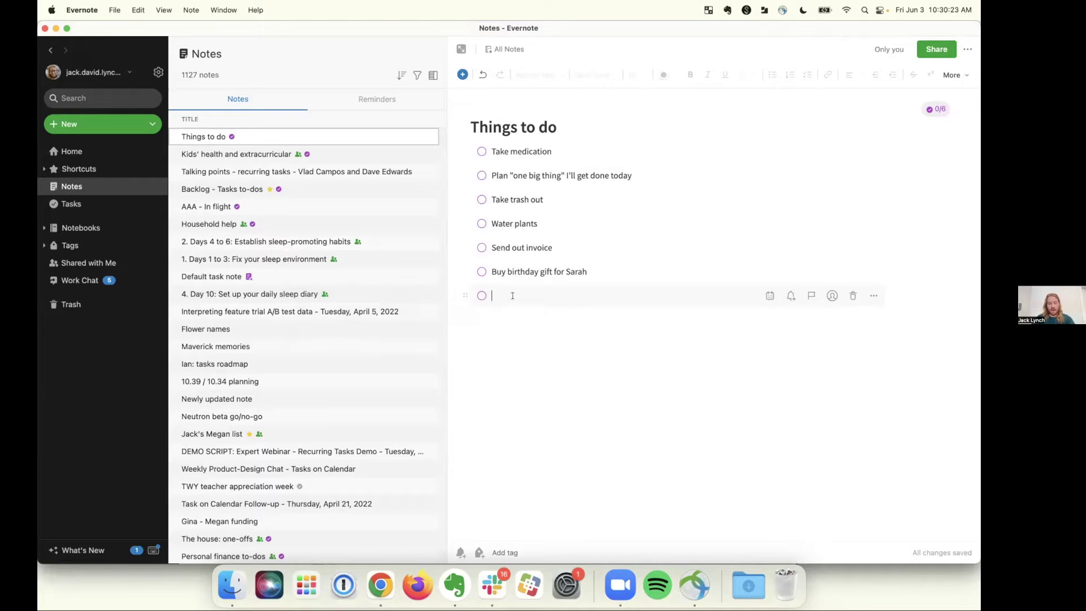
# Step: Add a task to talk to a contact, due June 18 at 11:00 AM, and open its details
pyautogui.write('Talk to Dave')
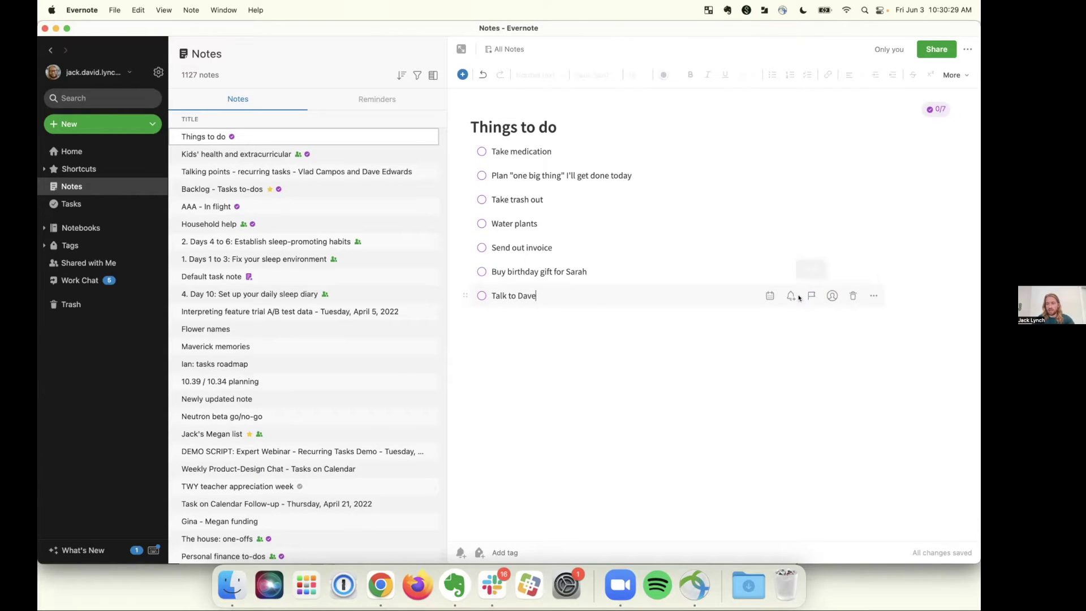
pyautogui.click(769, 297)
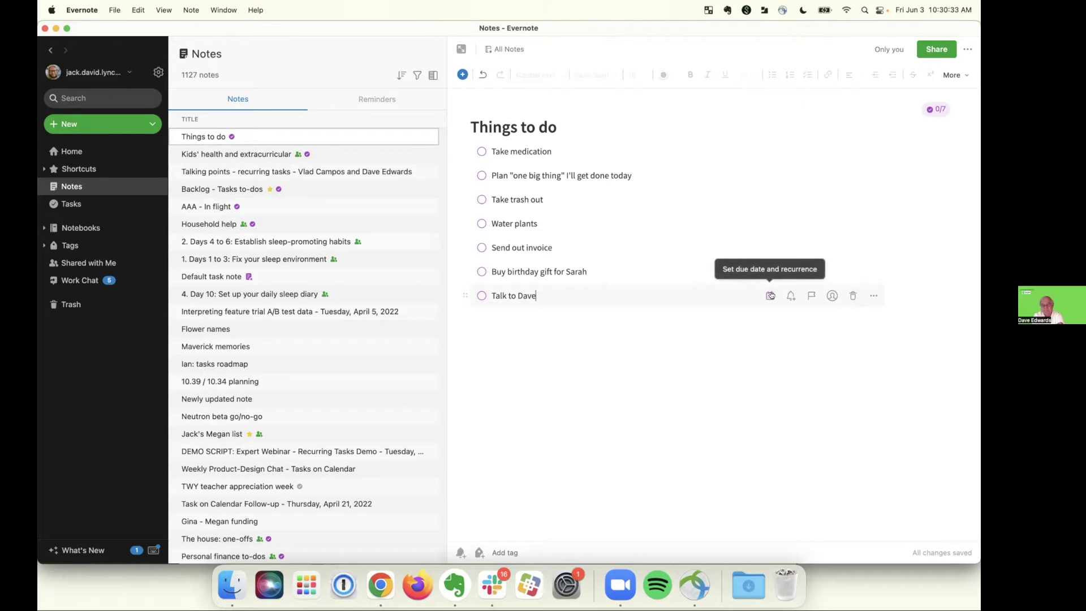
pyautogui.click(769, 296)
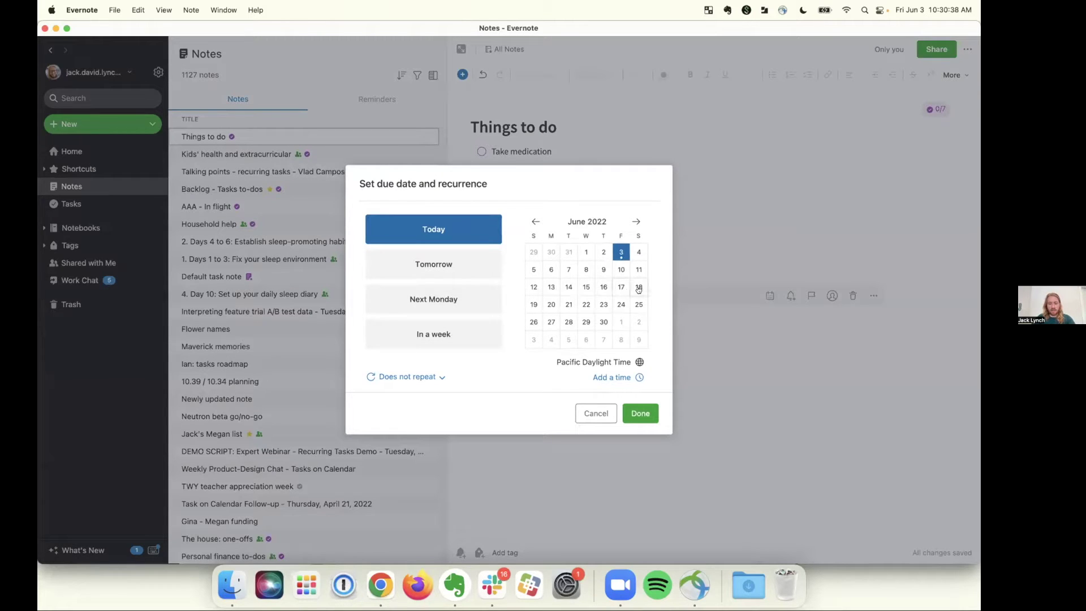
pyautogui.click(638, 287)
pyautogui.click(620, 377)
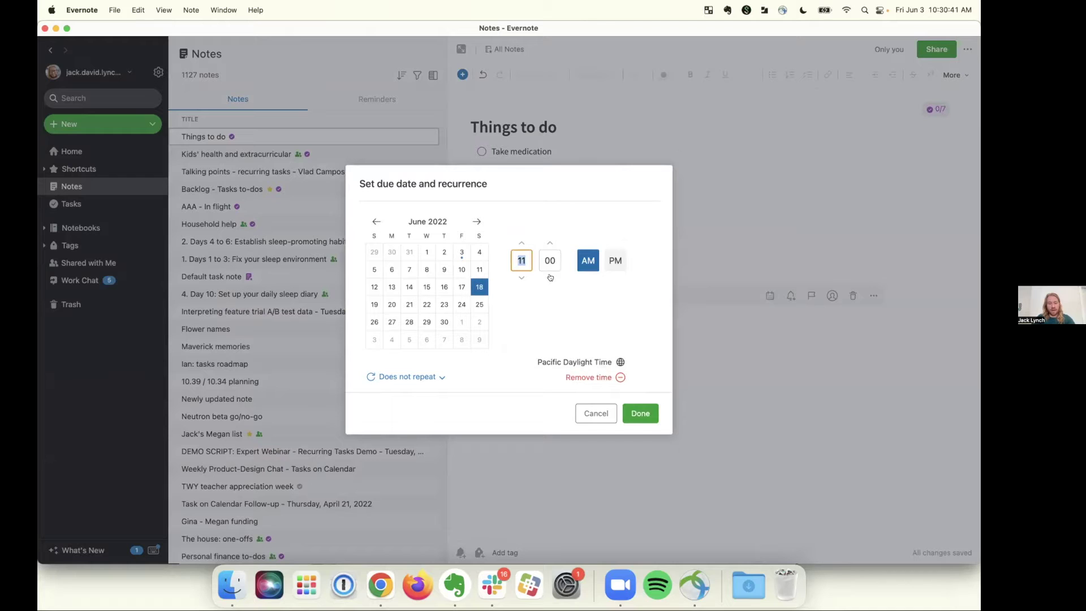
pyautogui.click(640, 413)
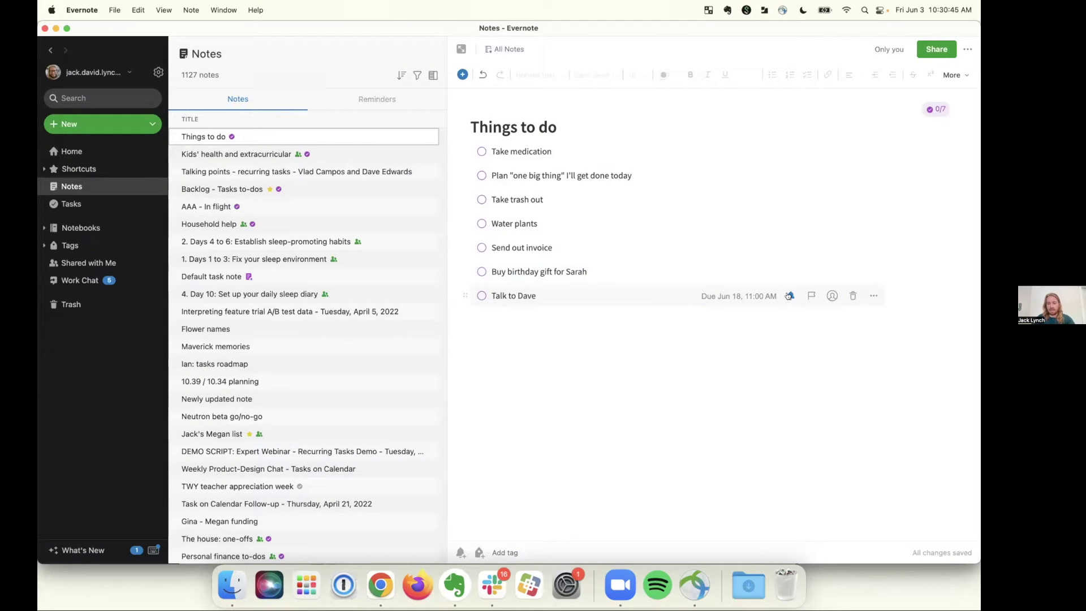
pyautogui.click(873, 296)
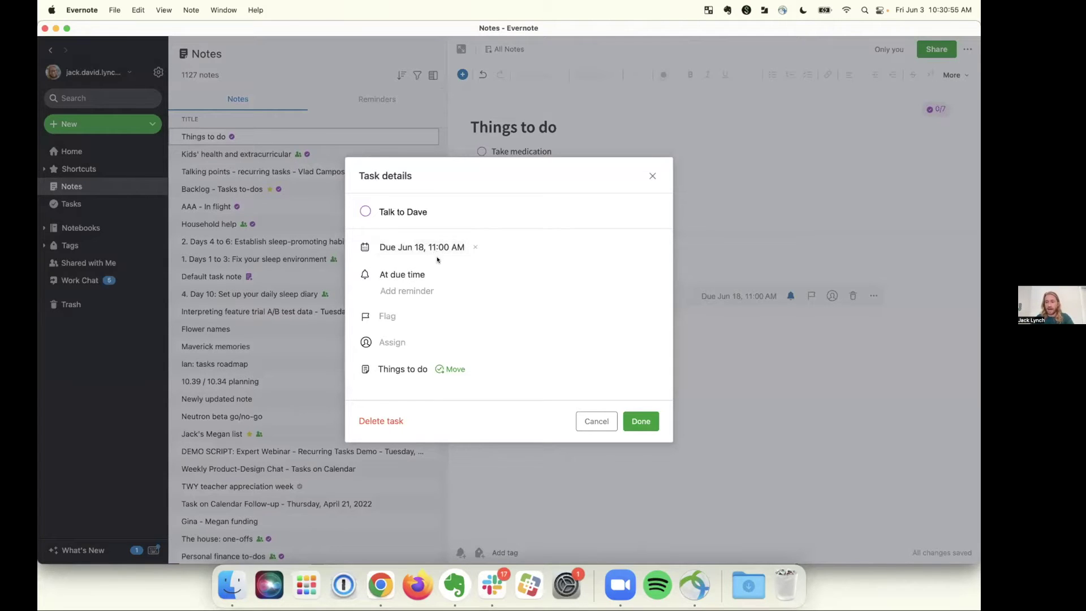
pyautogui.click(397, 291)
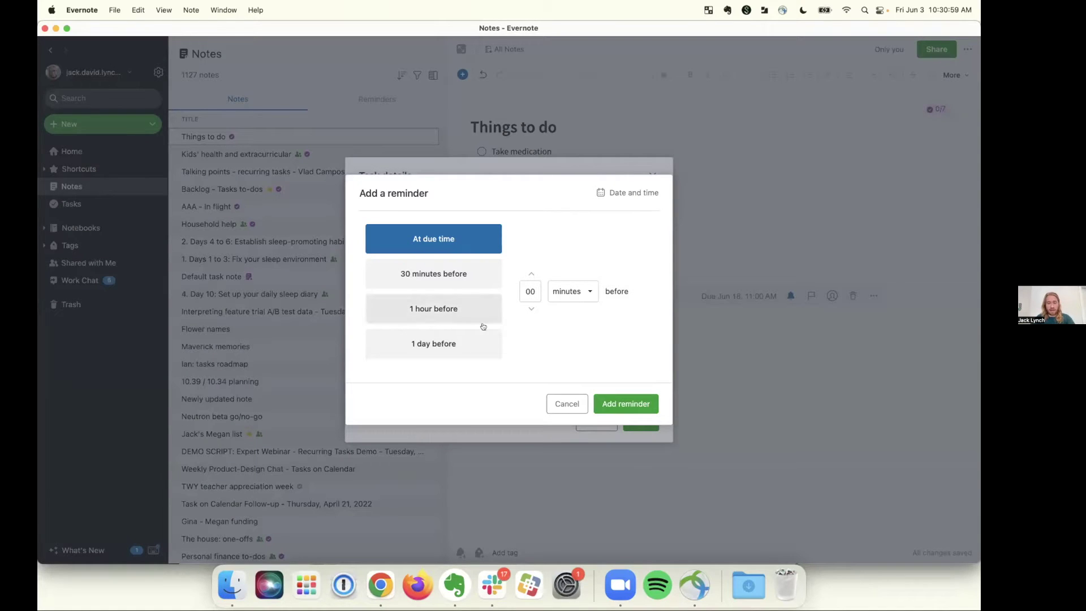
# Step: Add a second reminder one day before the task's due time
pyautogui.click(466, 313)
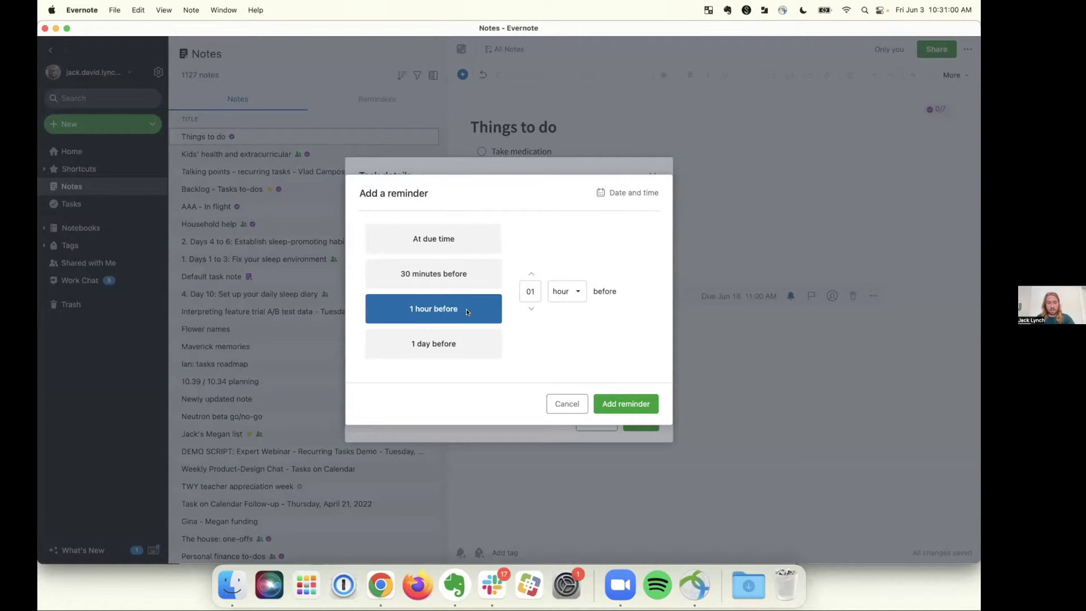
pyautogui.click(455, 342)
pyautogui.click(630, 403)
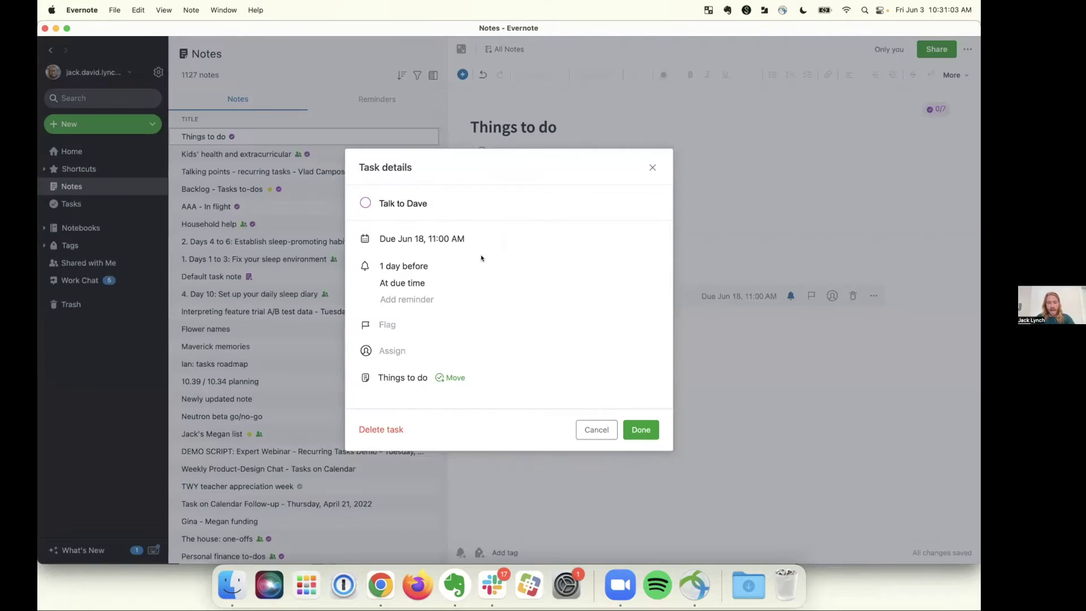
# Step: Flag the task, assign it to the suggested contact, and save the changes
pyautogui.moveTo(425, 280)
pyautogui.click(365, 324)
pyautogui.click(365, 326)
pyautogui.click(365, 326)
pyautogui.click(419, 304)
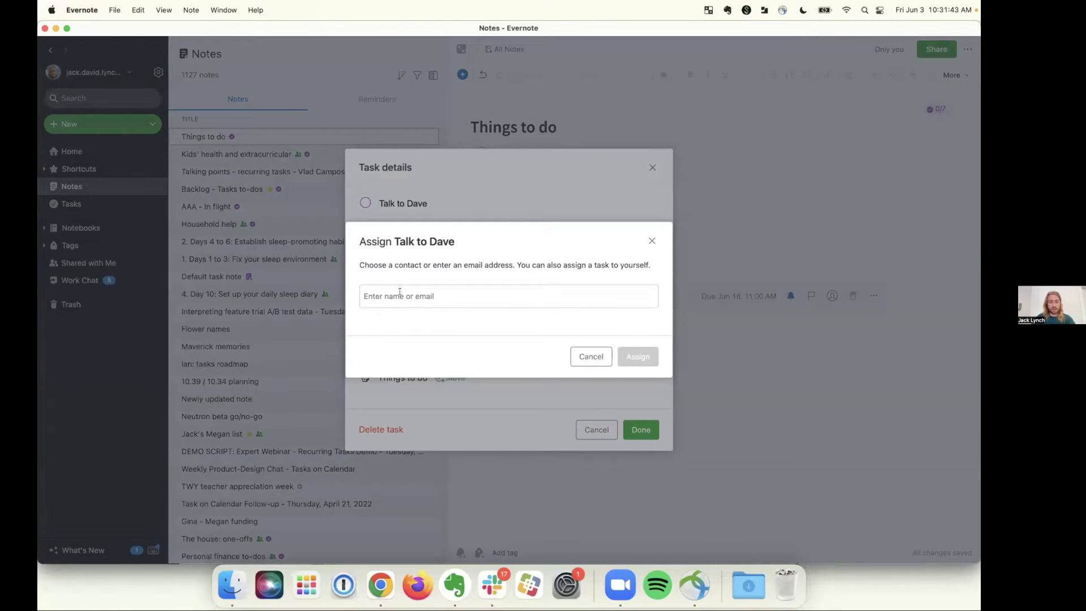
pyautogui.write('david')
pyautogui.click(419, 361)
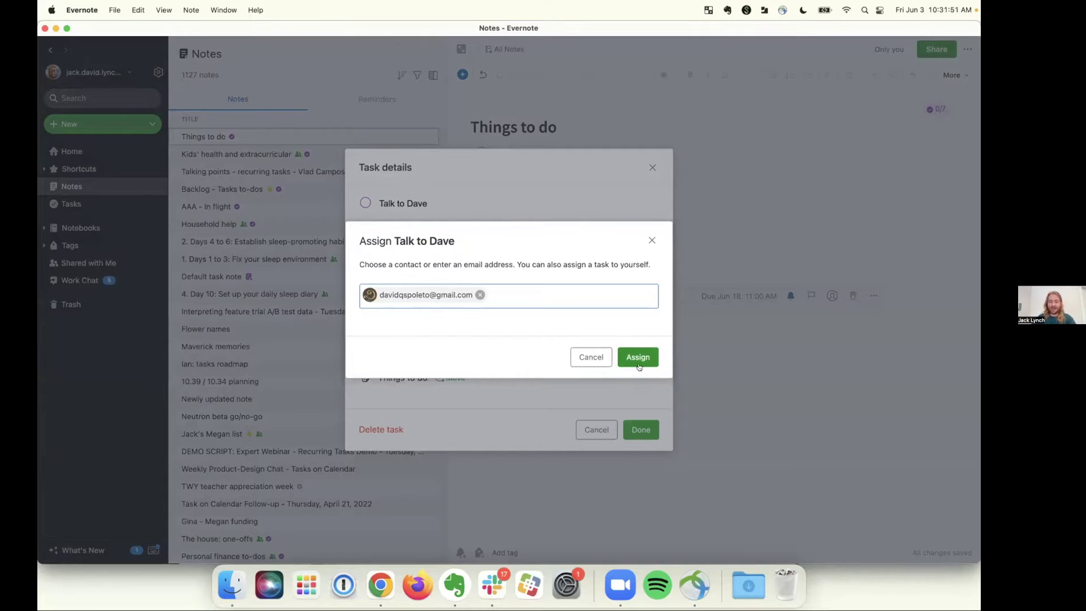
pyautogui.click(638, 357)
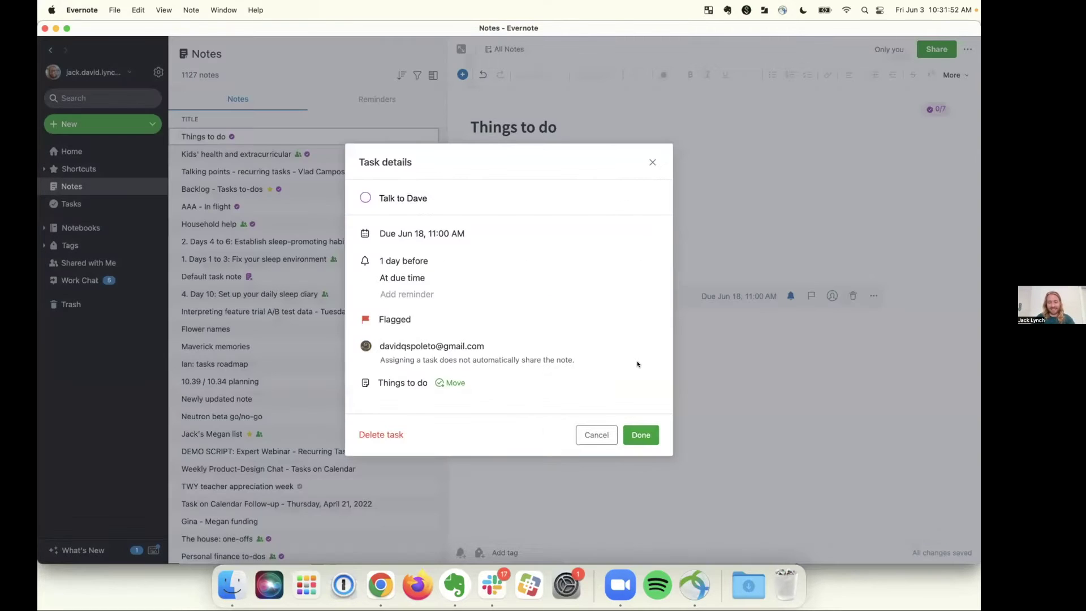
pyautogui.click(638, 436)
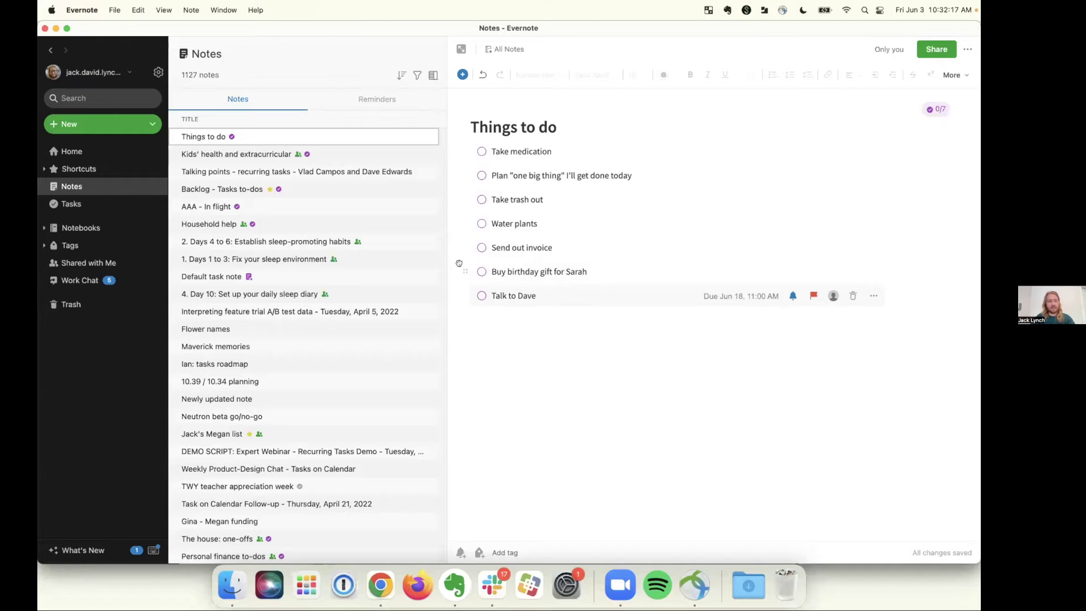
# Step: Open the shared Kids' health and extracurricular note and scroll through its 12 tasks
pyautogui.click(248, 156)
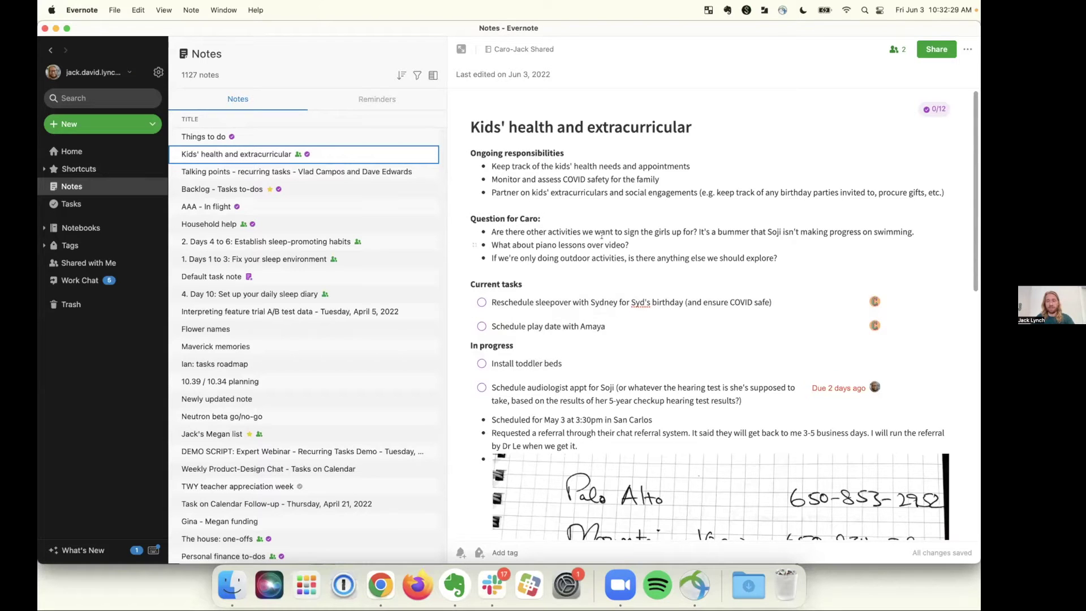
pyautogui.scroll(-1, 601, 234)
pyautogui.scroll(1, 601, 235)
pyautogui.scroll(-3, 603, 244)
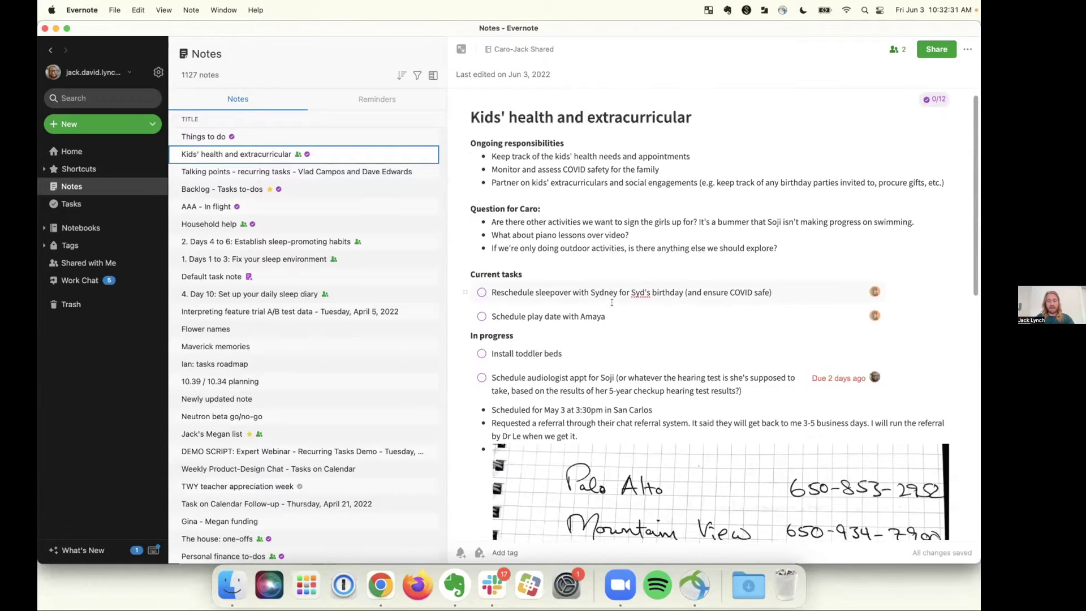
pyautogui.scroll(2, 612, 306)
pyautogui.scroll(1, 612, 306)
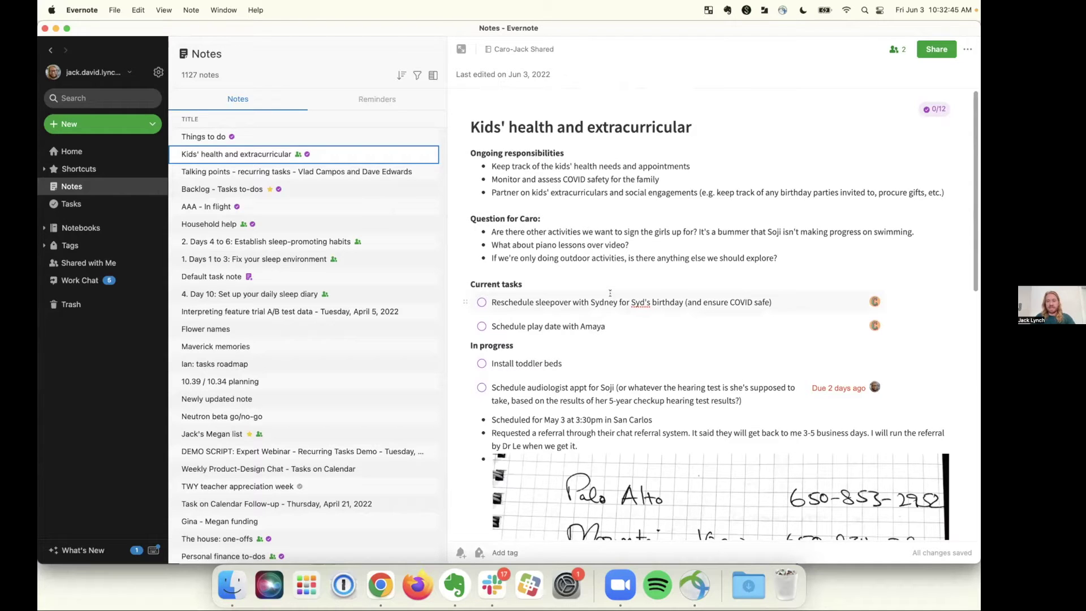
pyautogui.click(193, 143)
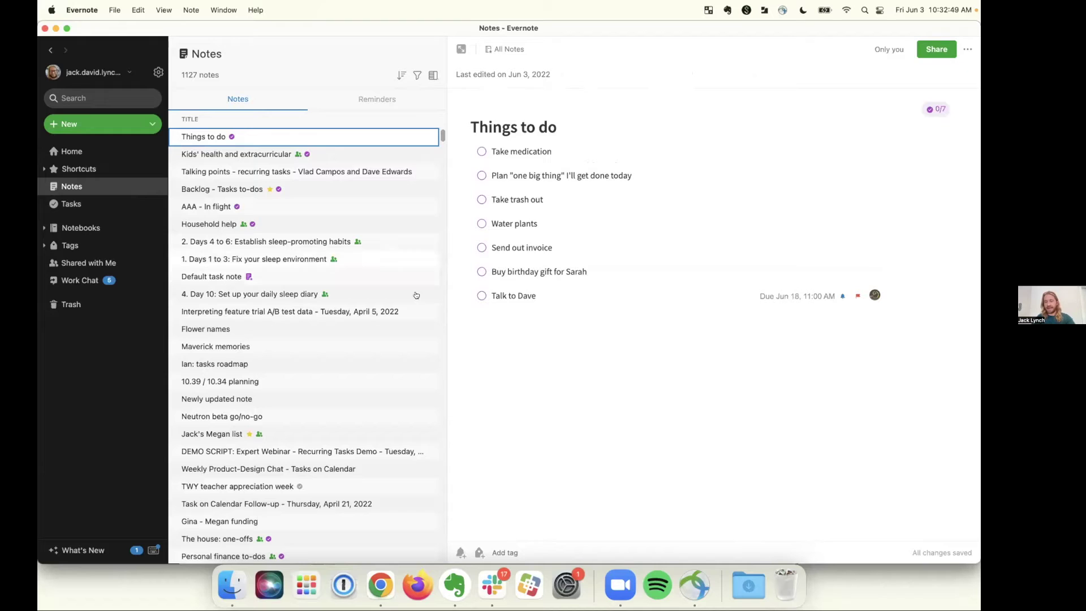
pyautogui.click(207, 156)
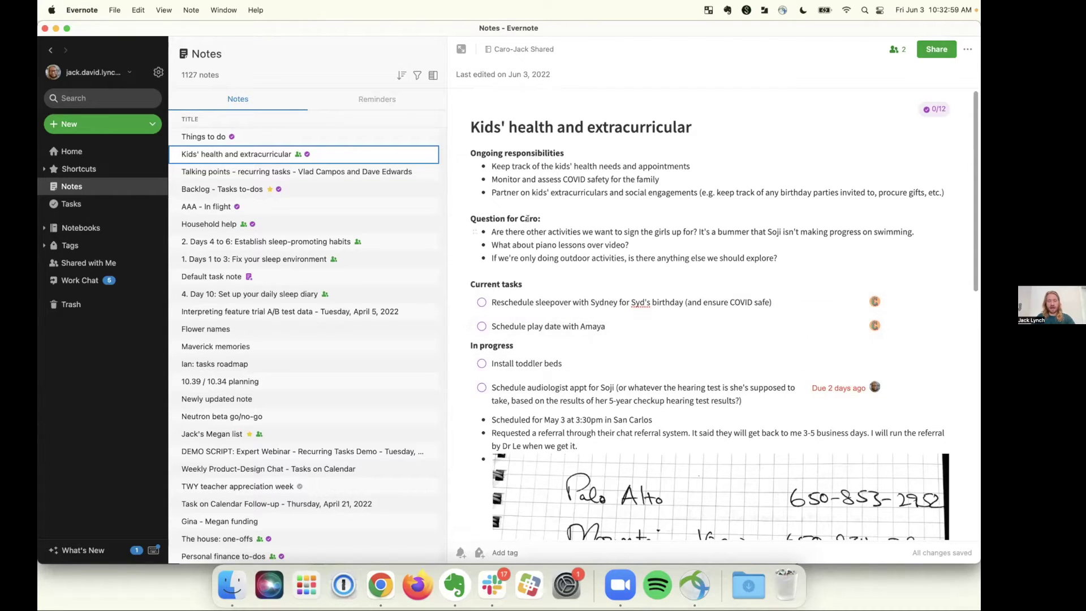
pyautogui.scroll(-10, 518, 217)
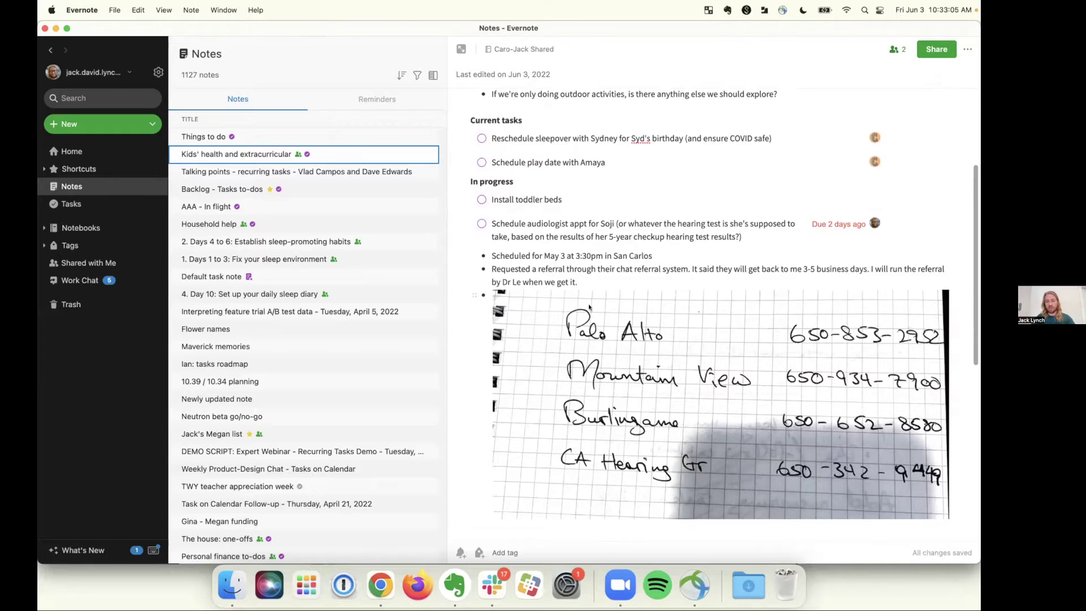
pyautogui.scroll(-15, 571, 264)
pyautogui.scroll(-5, 560, 323)
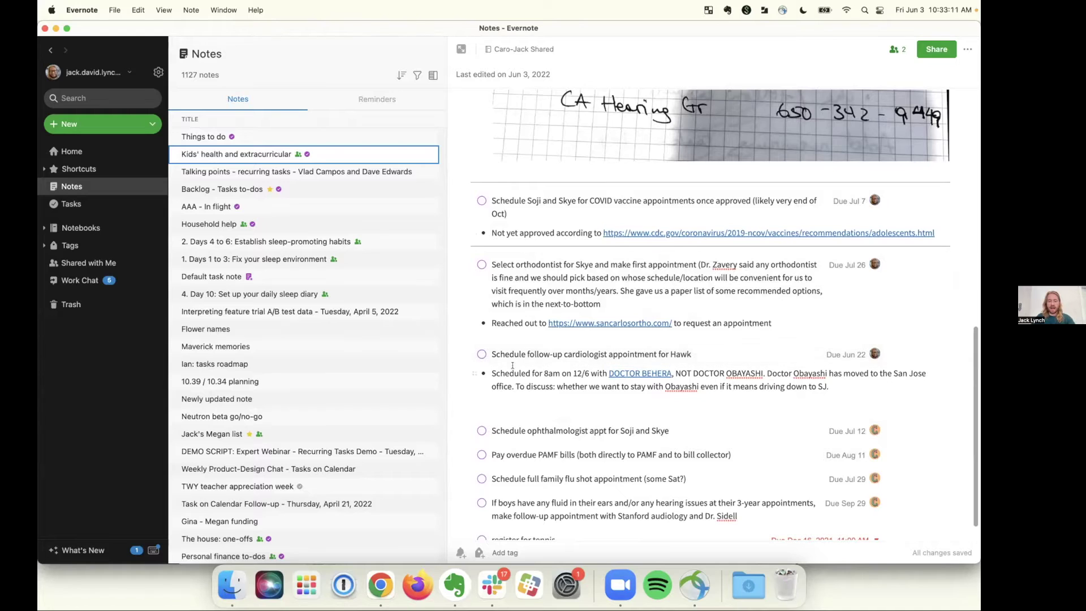
pyautogui.scroll(1, 512, 365)
pyautogui.moveTo(726, 253)
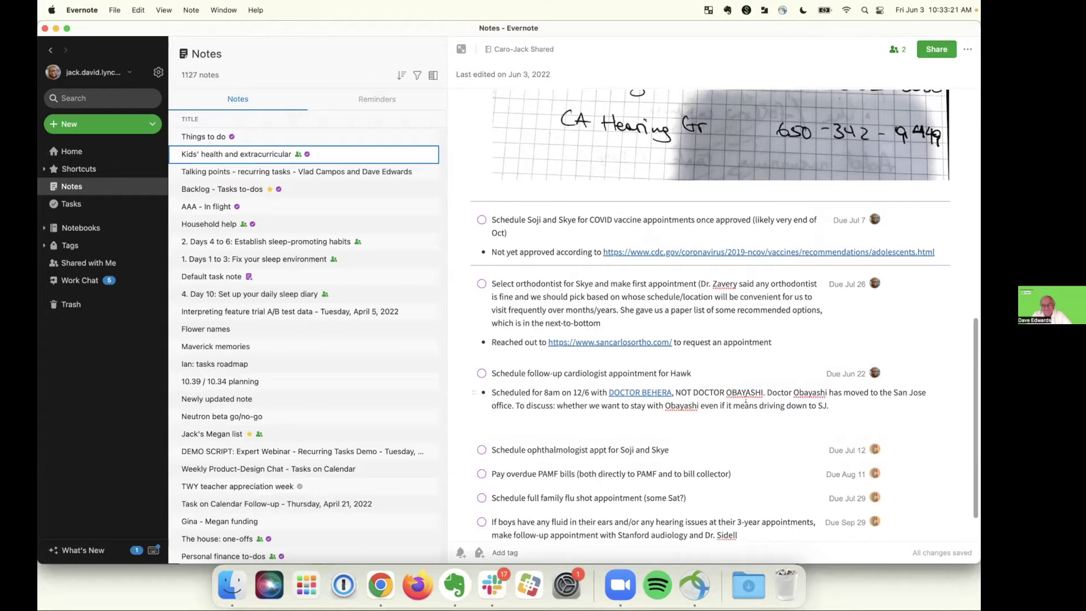
pyautogui.scroll(10, 750, 452)
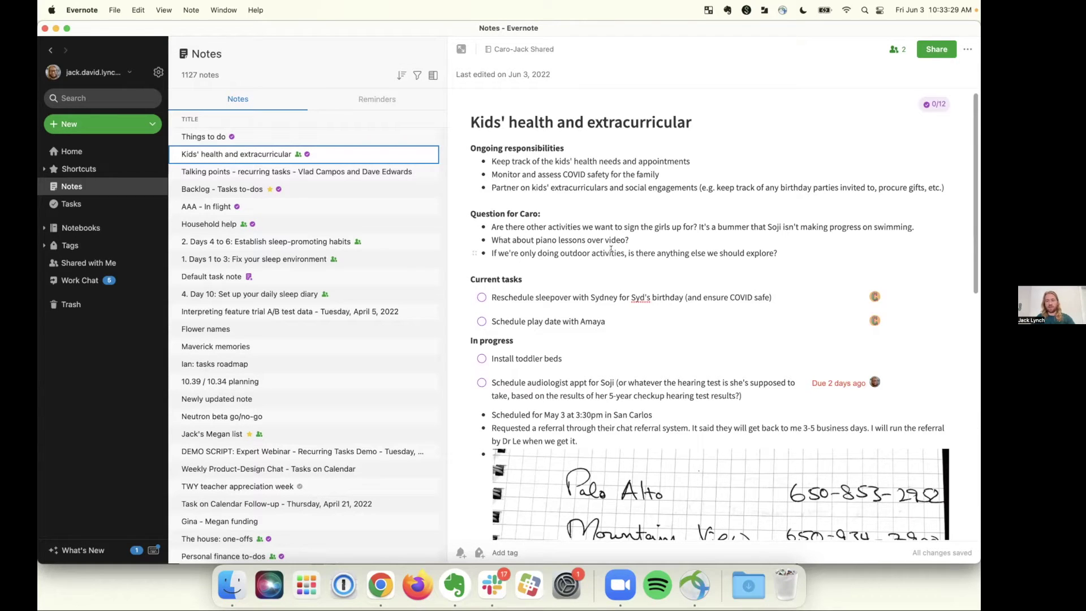
pyautogui.scroll(-2, 633, 288)
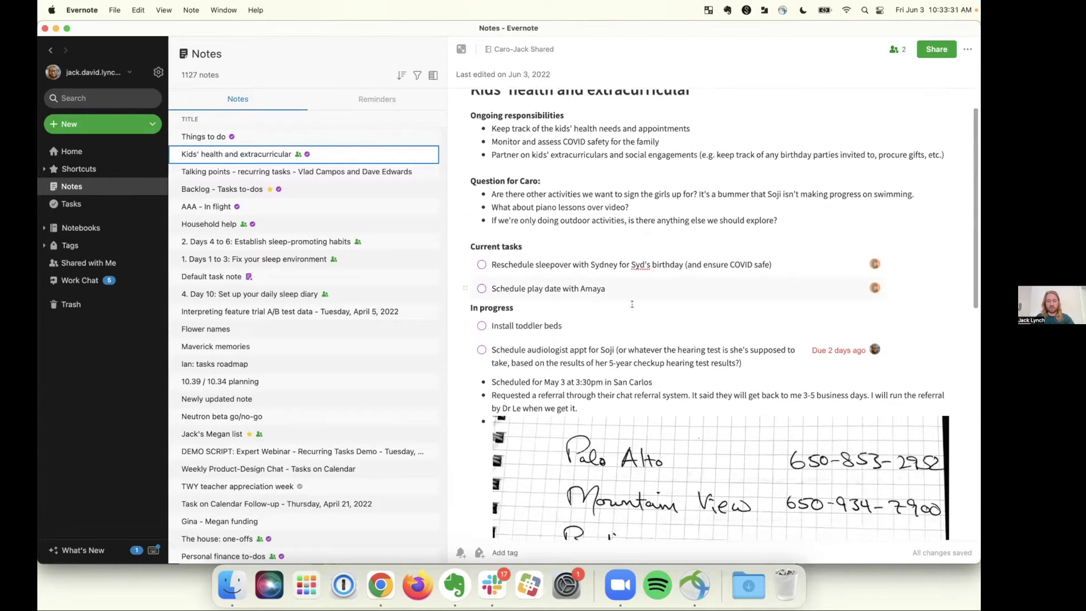
pyautogui.scroll(-1, 632, 304)
pyautogui.scroll(-1, 632, 305)
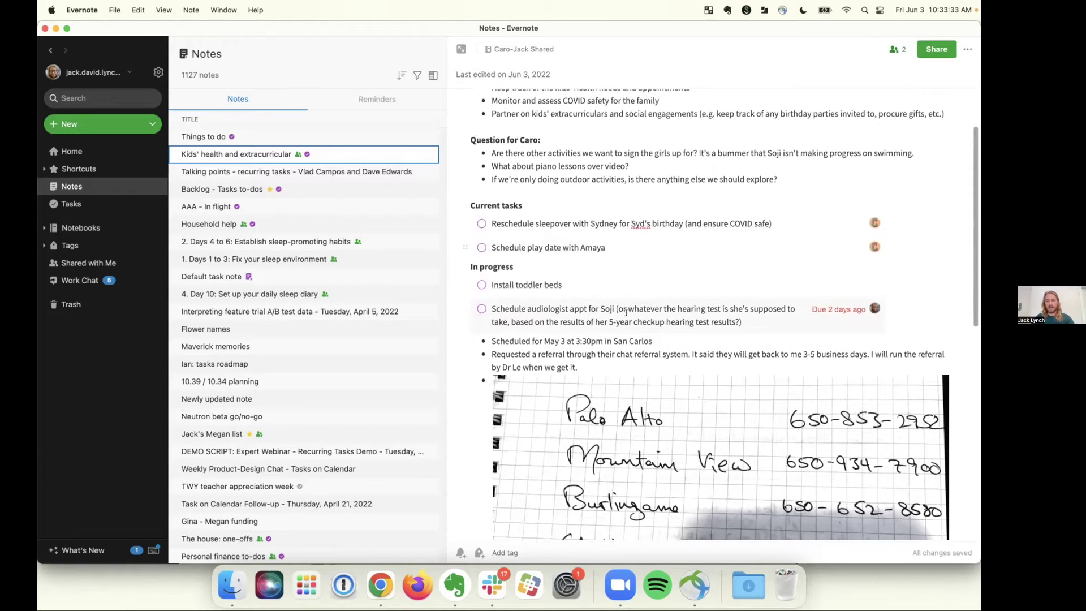
pyautogui.scroll(-3, 626, 313)
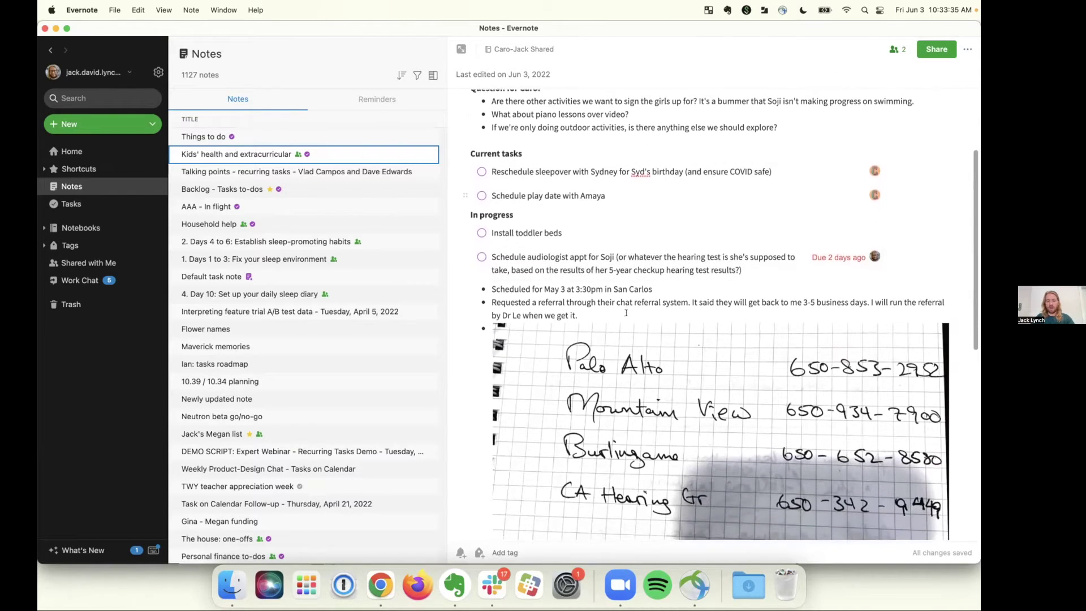
pyautogui.scroll(-1, 626, 313)
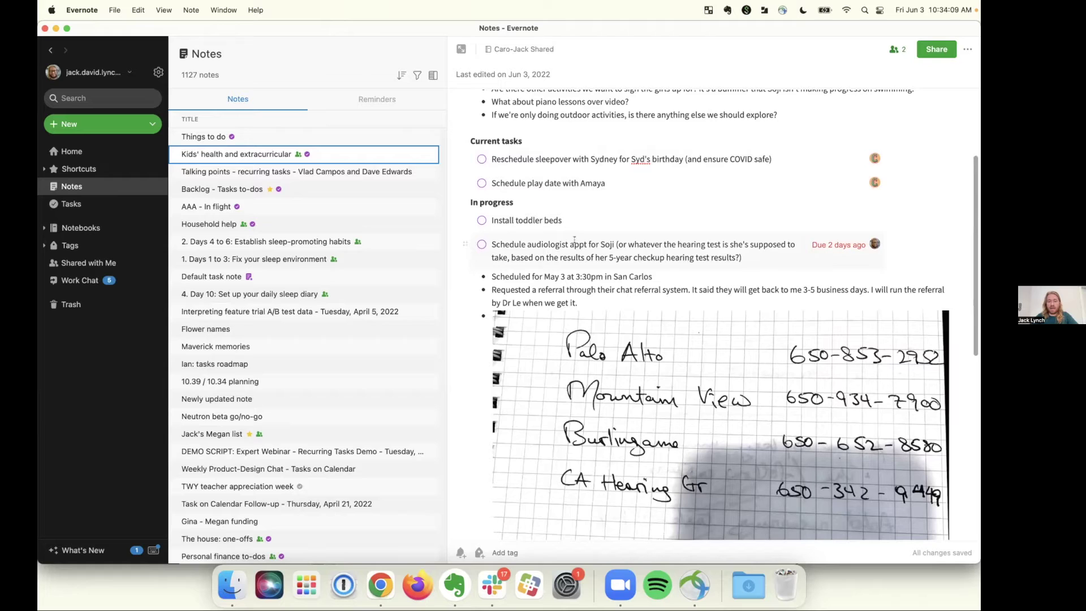
pyautogui.scroll(5, 546, 204)
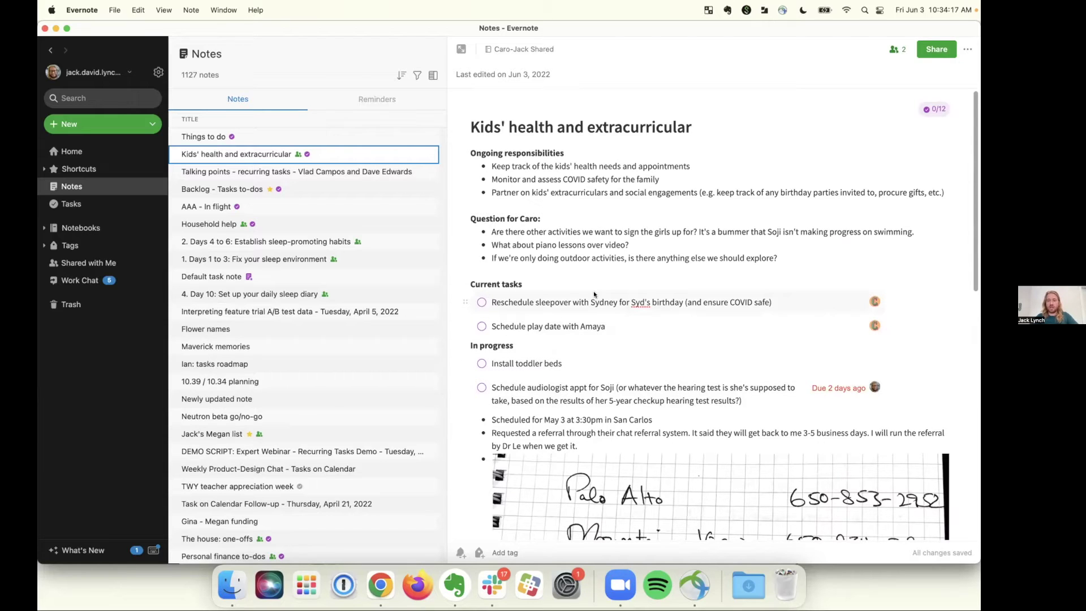
pyautogui.click(192, 139)
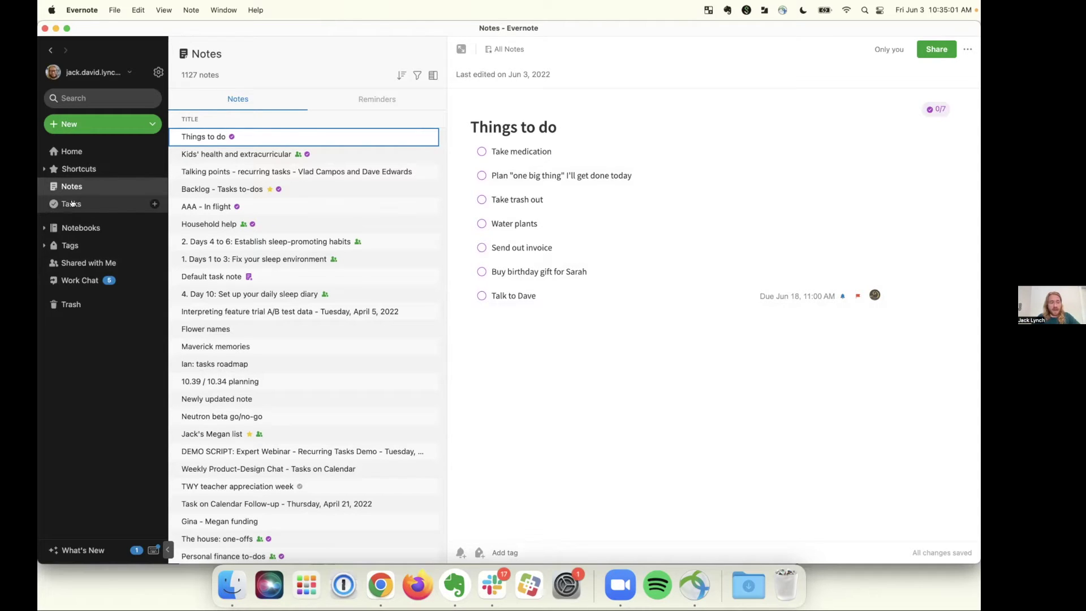
# Step: Review the Things to do group in the Tasks drawer, then open the New menu
pyautogui.click(72, 203)
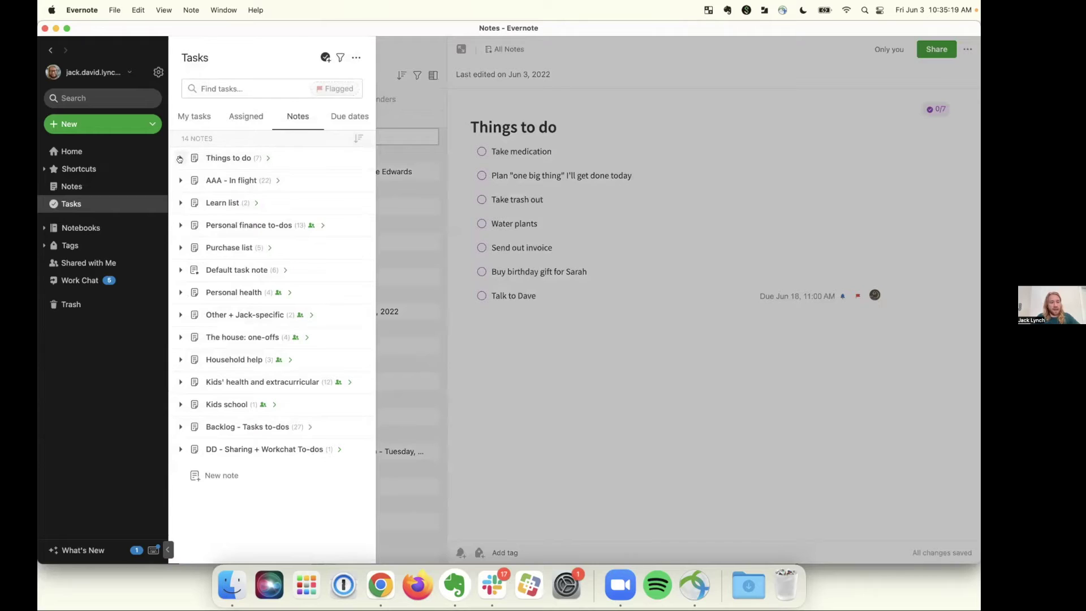
pyautogui.click(180, 159)
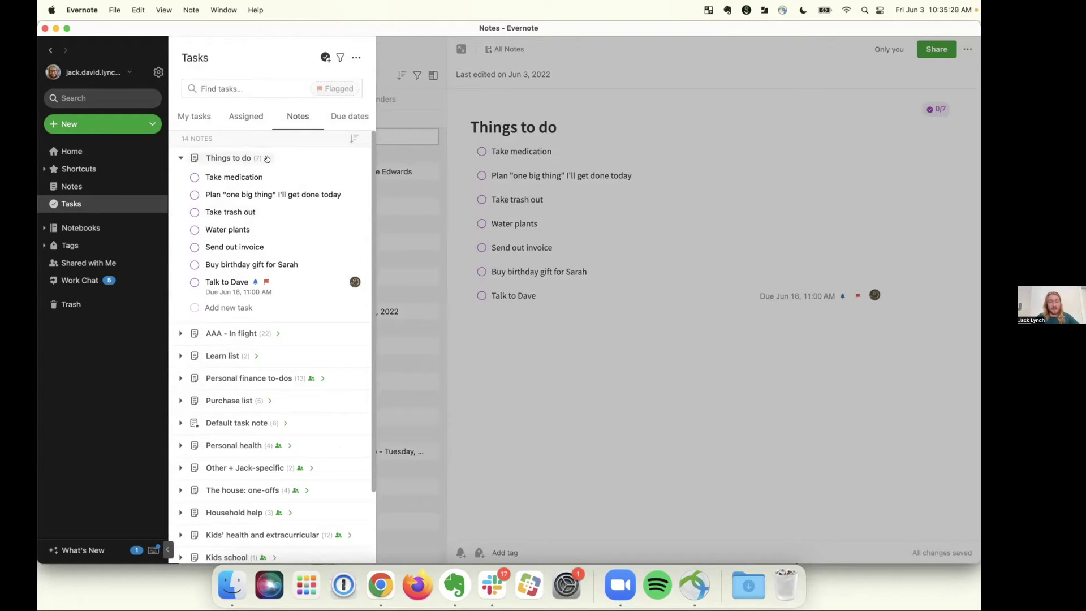
pyautogui.click(267, 159)
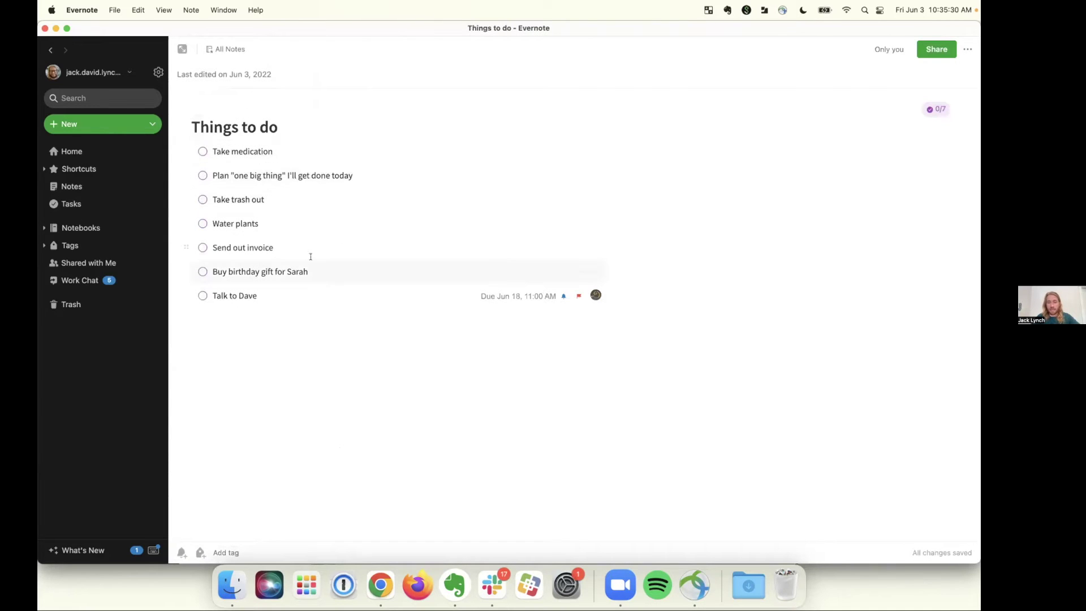
pyautogui.click(71, 203)
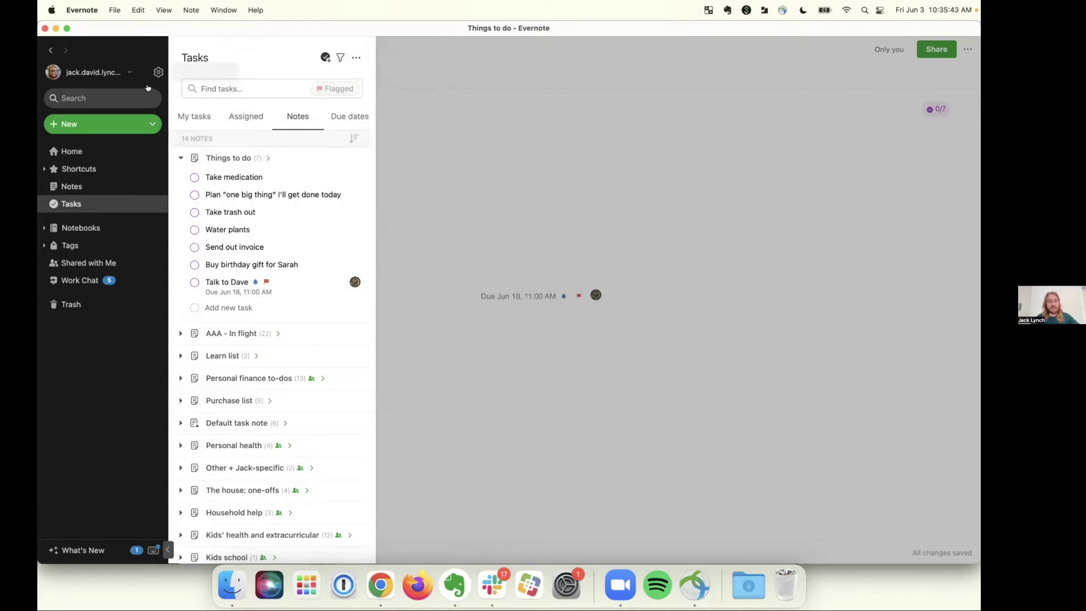
pyautogui.click(180, 161)
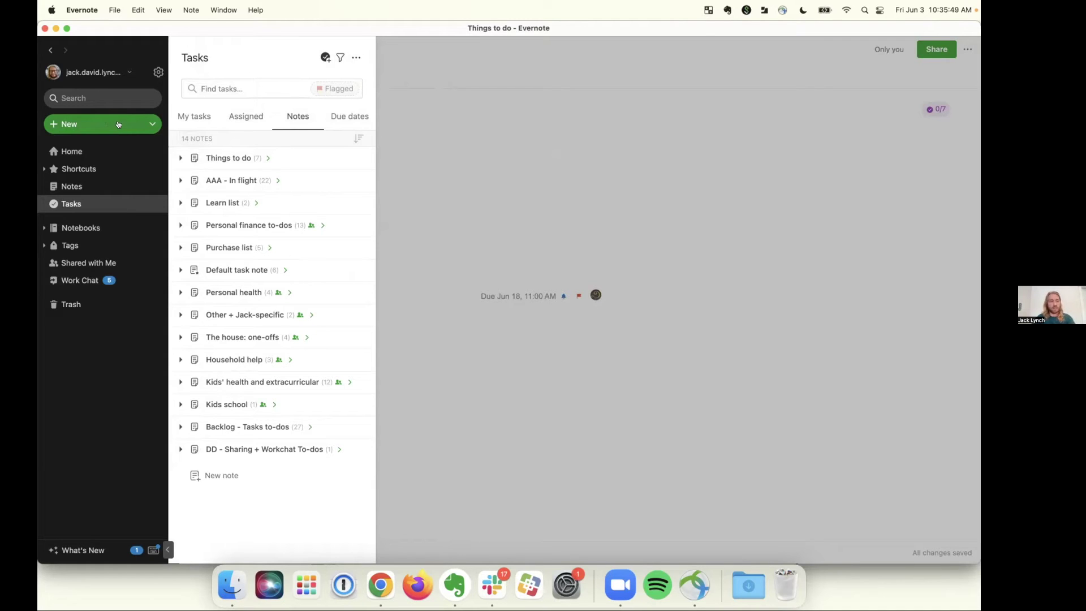
pyautogui.click(119, 125)
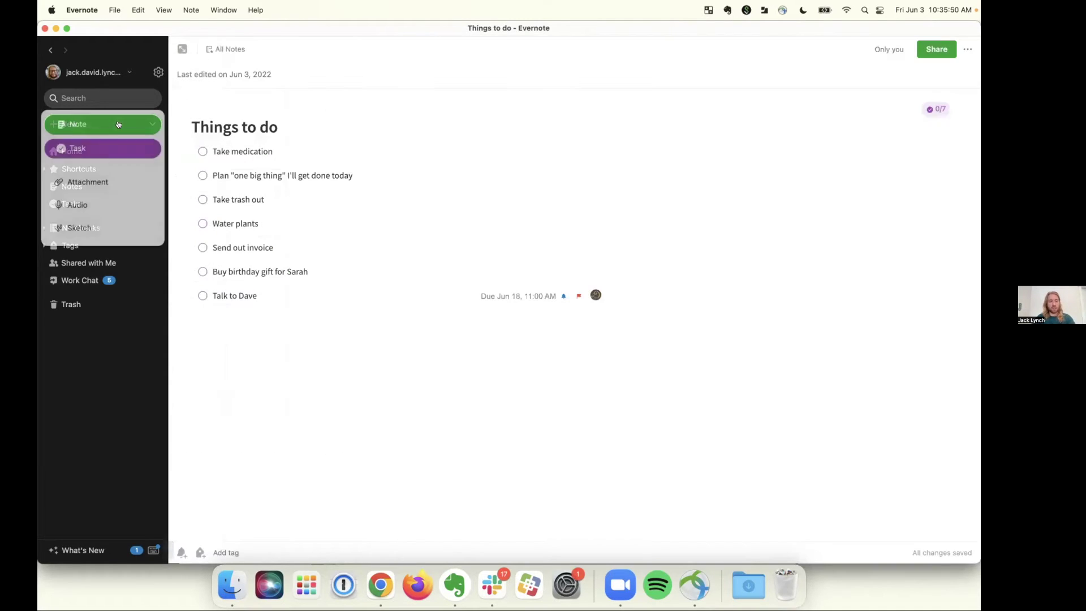
# Step: Create a standalone task named 'Thing to do' and check it in the Tasks drawer
pyautogui.click(68, 147)
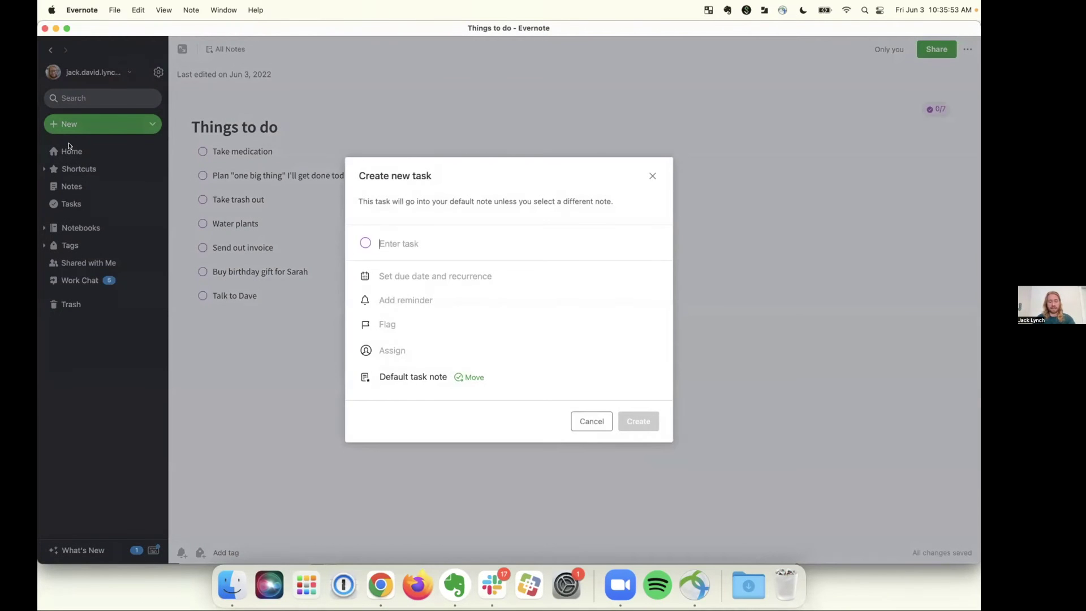
pyautogui.write('Thing to do')
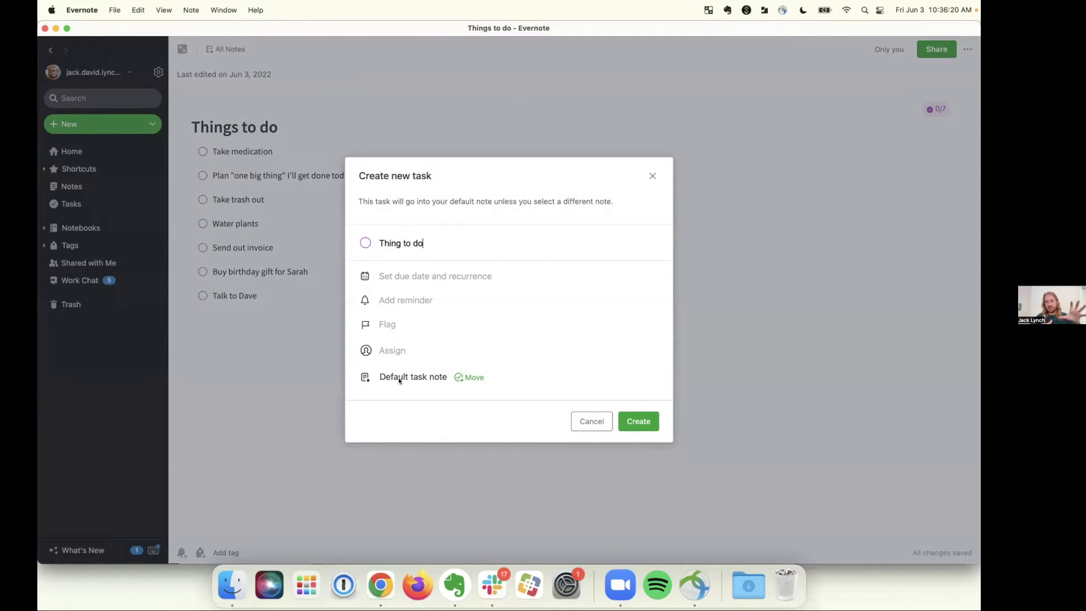
pyautogui.click(638, 421)
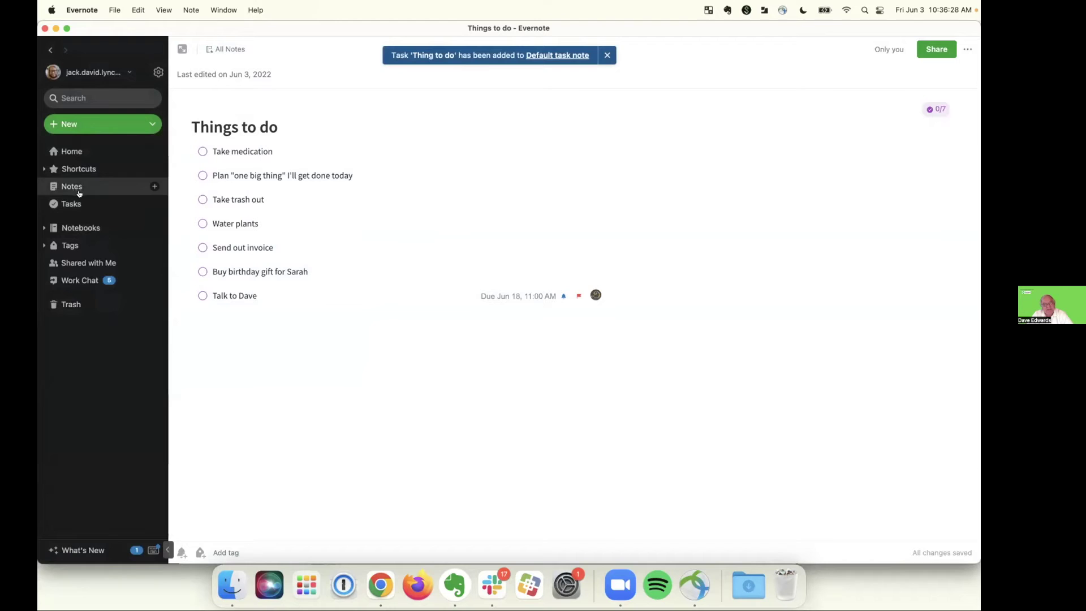
pyautogui.click(79, 203)
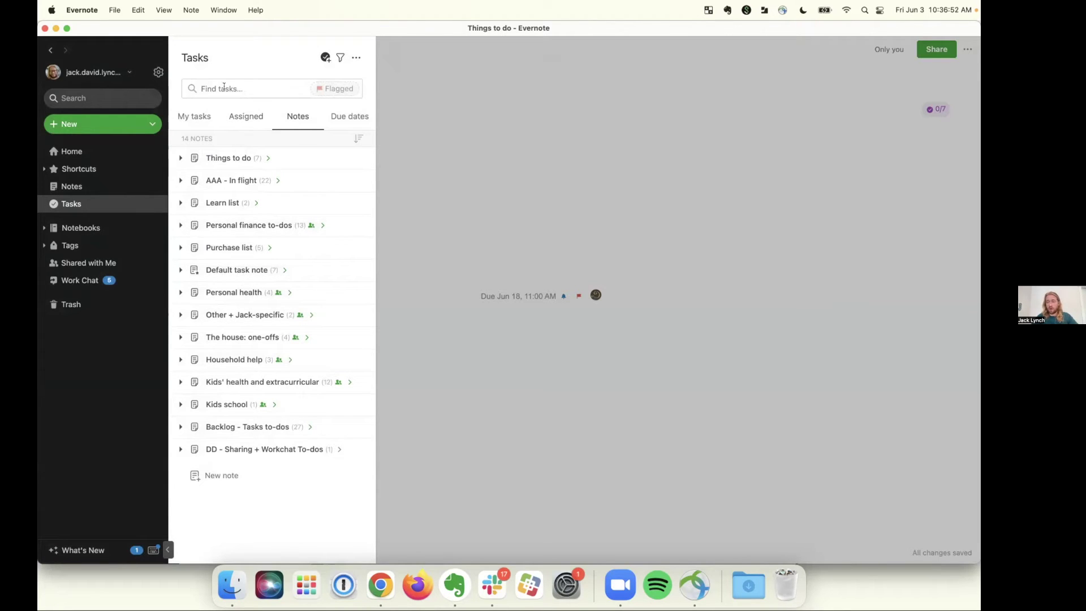
pyautogui.click(235, 93)
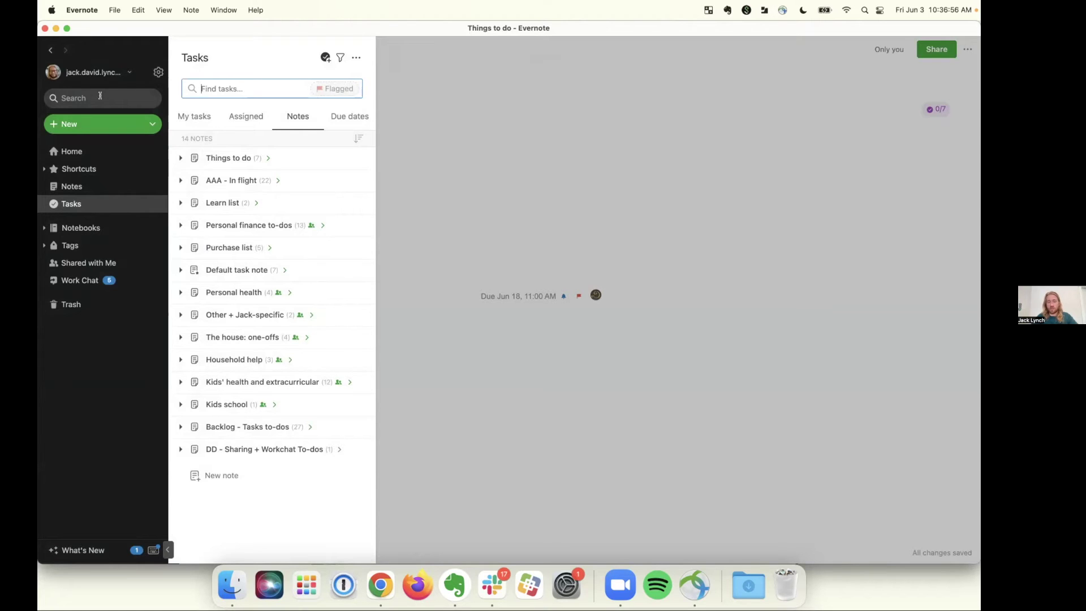
pyautogui.click(100, 96)
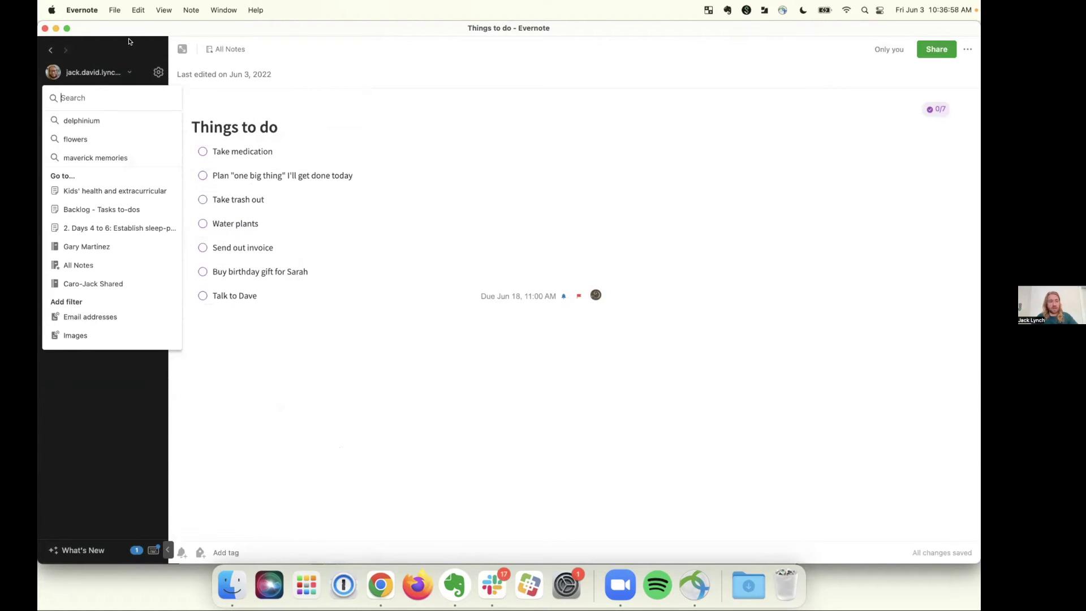
pyautogui.click(130, 41)
# Step: Open the Tasks drawer, then return to the Things to do note
pyautogui.click(73, 203)
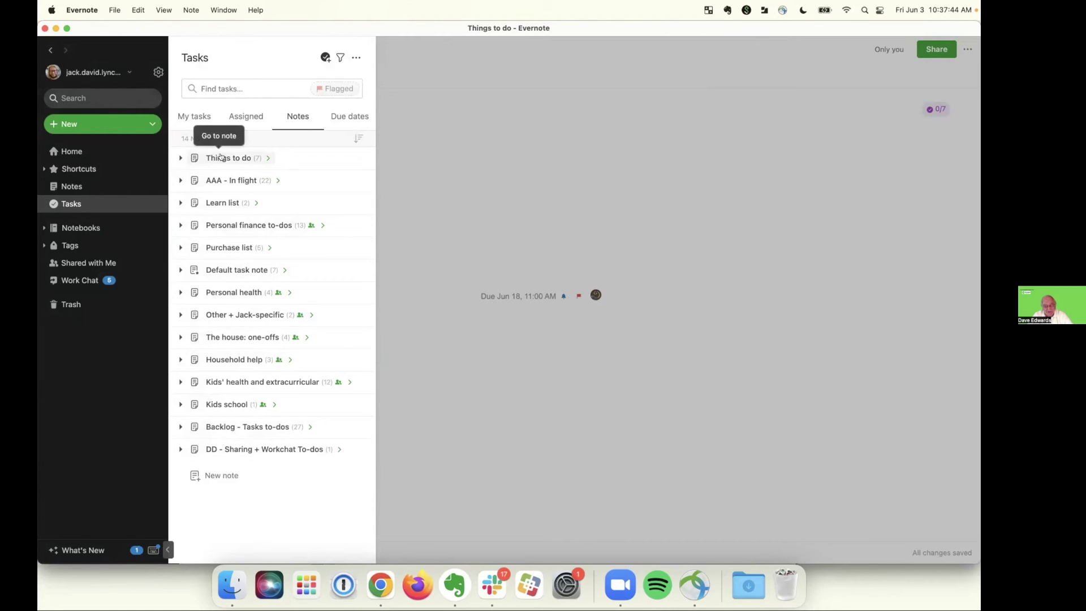
pyautogui.click(265, 158)
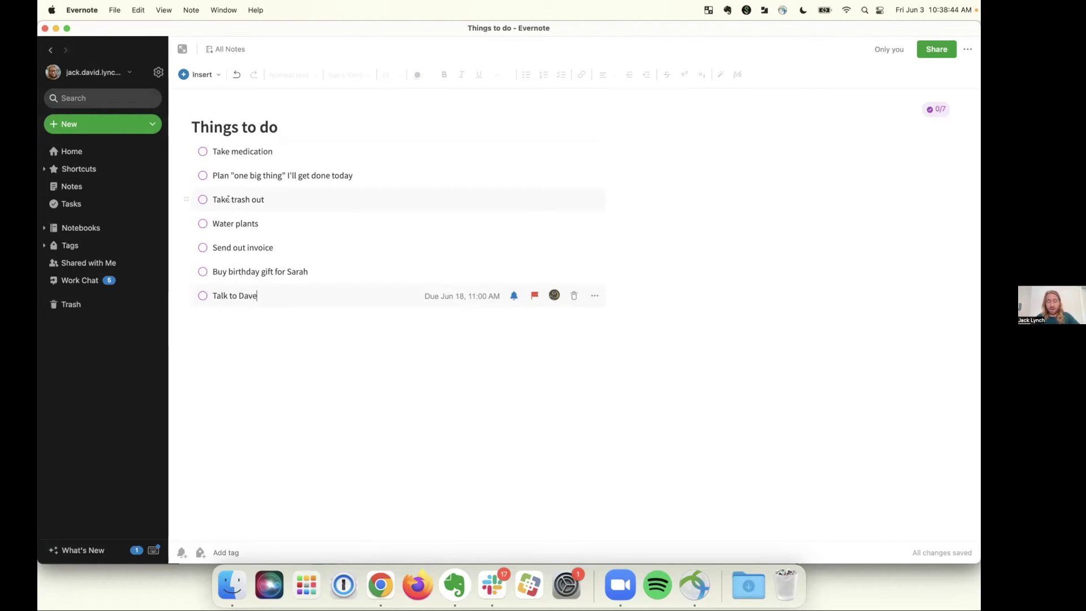
# Step: Select the Take trash out task and open its due date settings
pyautogui.click(228, 199)
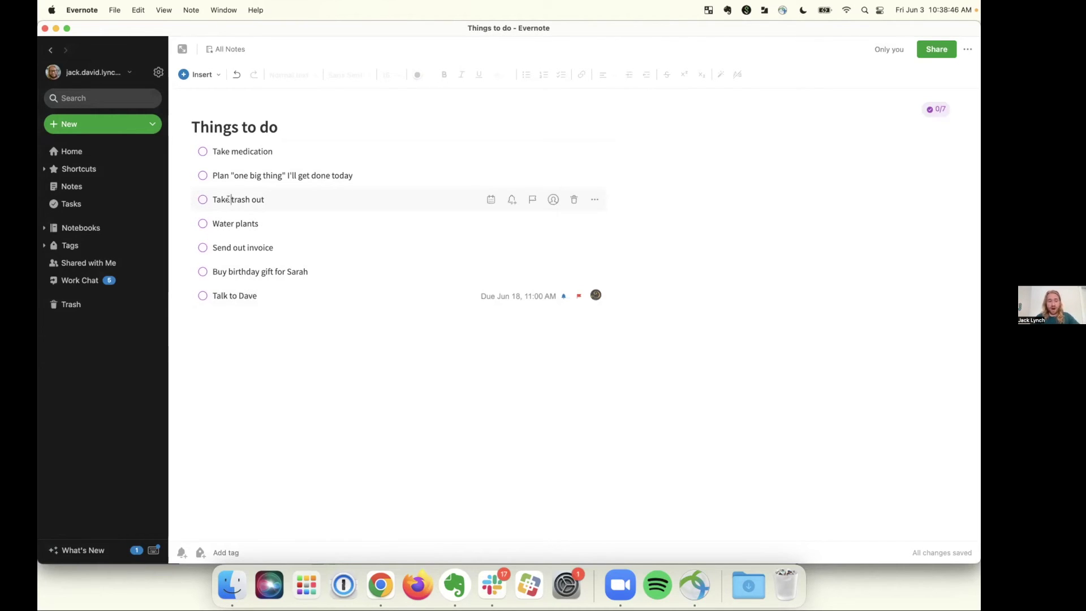
pyautogui.click(490, 201)
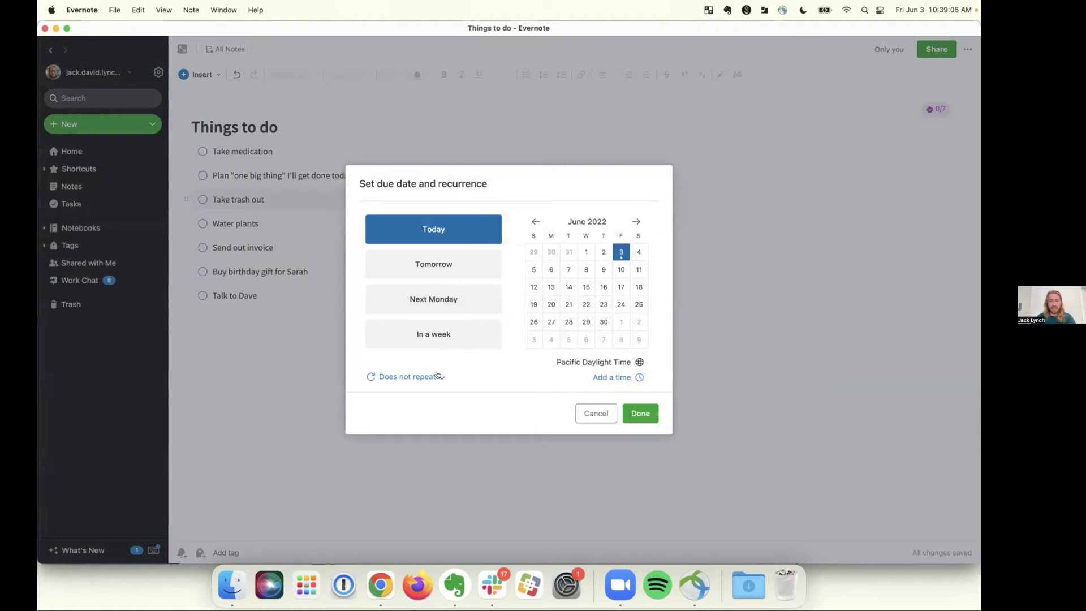
# Step: Make Take trash out due June 2, repeating weekly on Thursday
pyautogui.click(596, 413)
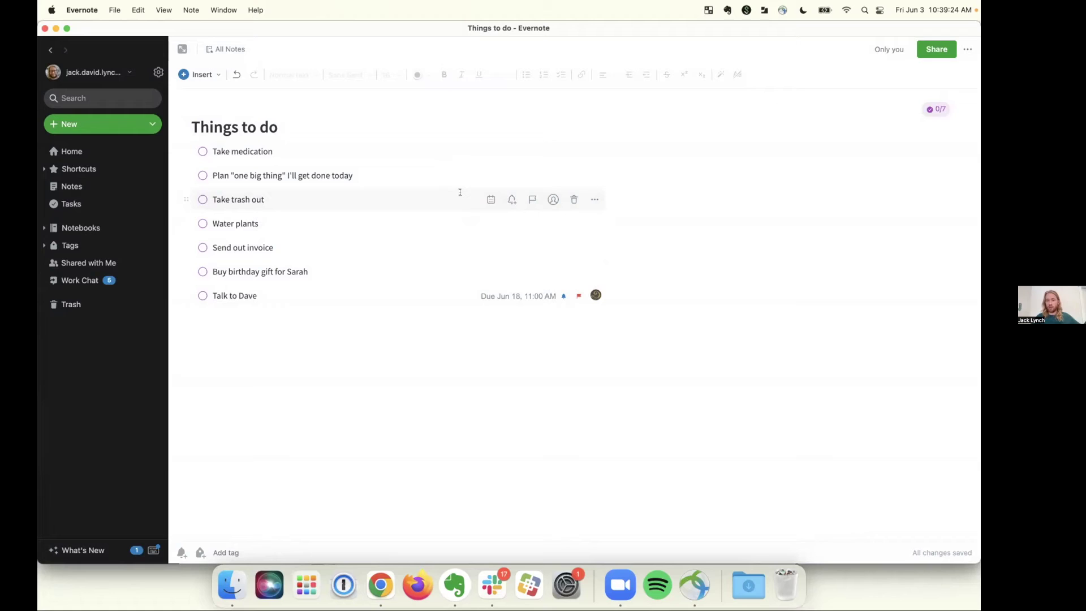
pyautogui.click(490, 201)
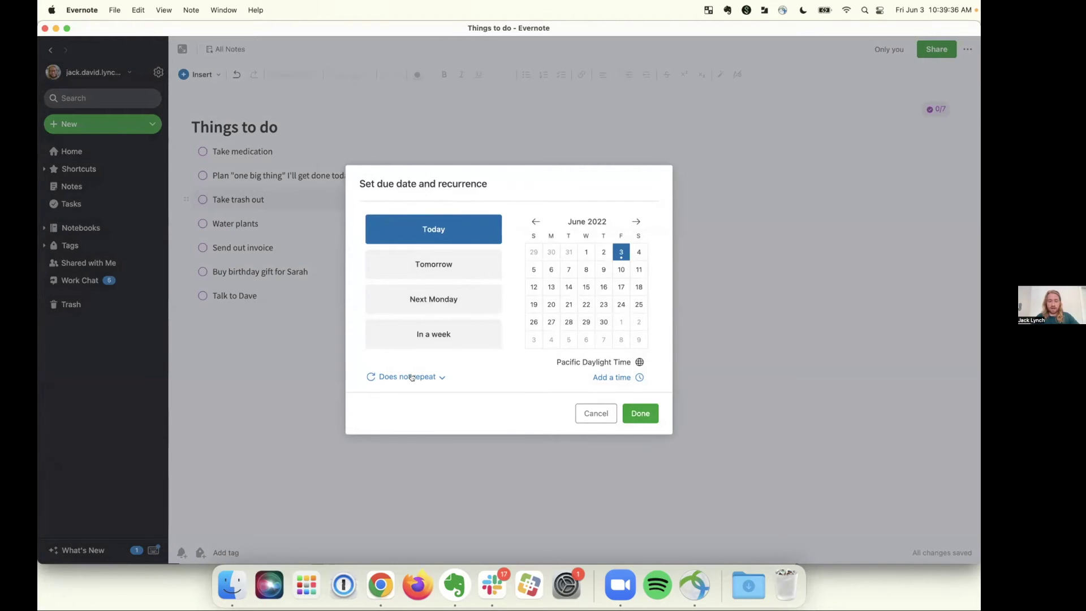
pyautogui.click(412, 377)
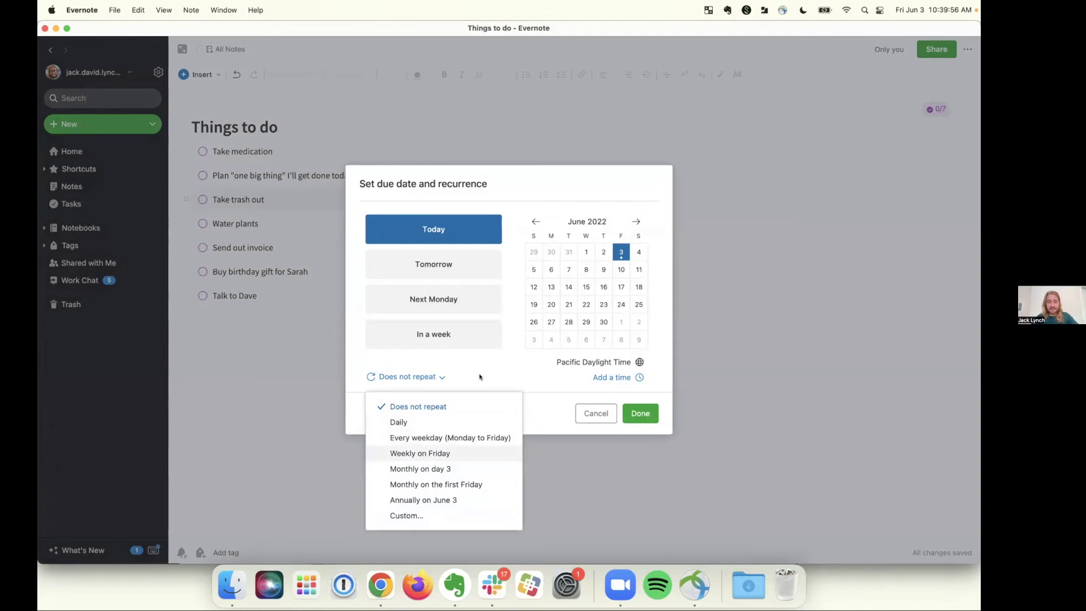
pyautogui.click(598, 255)
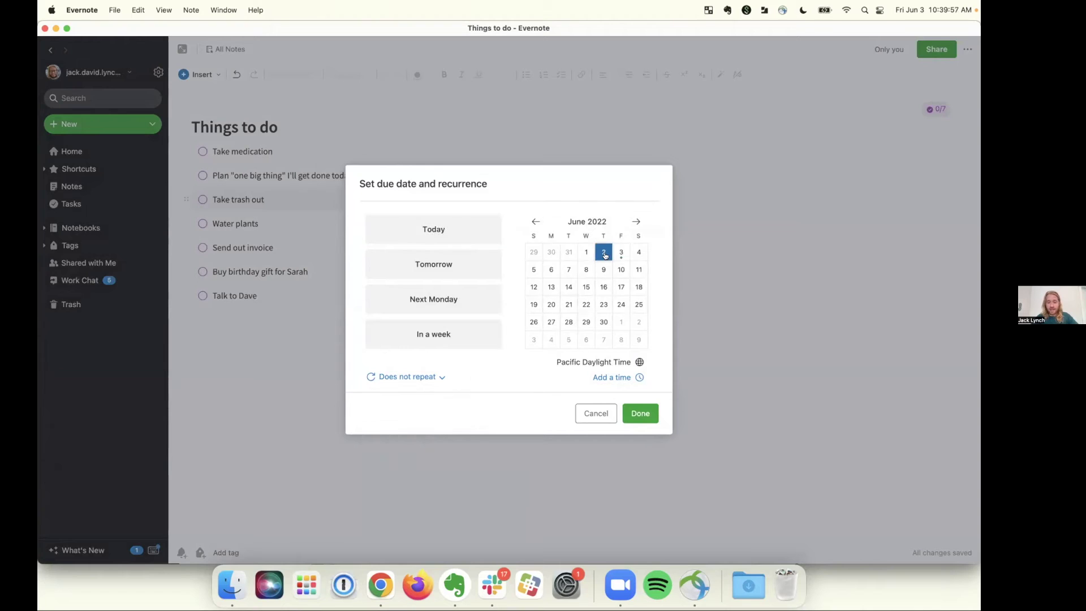
pyautogui.click(421, 377)
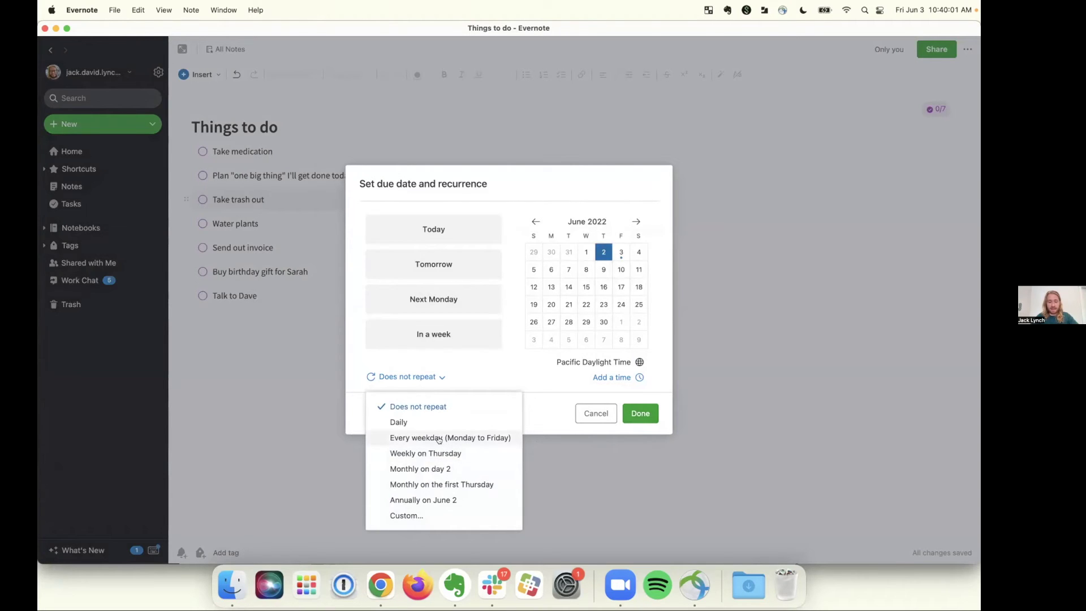
pyautogui.click(421, 453)
pyautogui.click(633, 415)
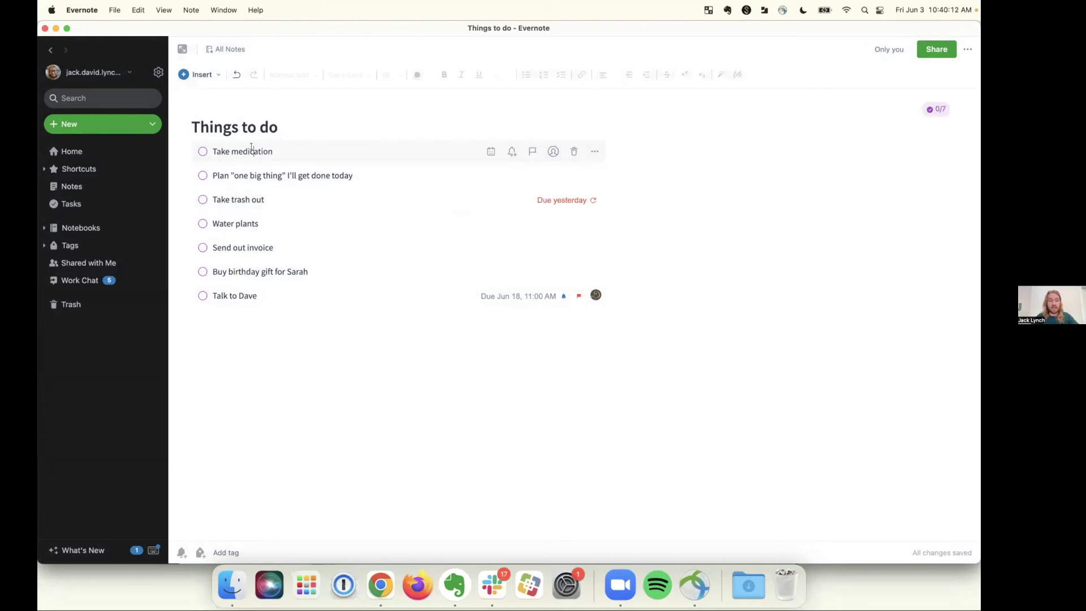
# Step: Set Take medication due today with a daily repeat, then open Water plants' due date
pyautogui.click(491, 151)
pyautogui.click(434, 375)
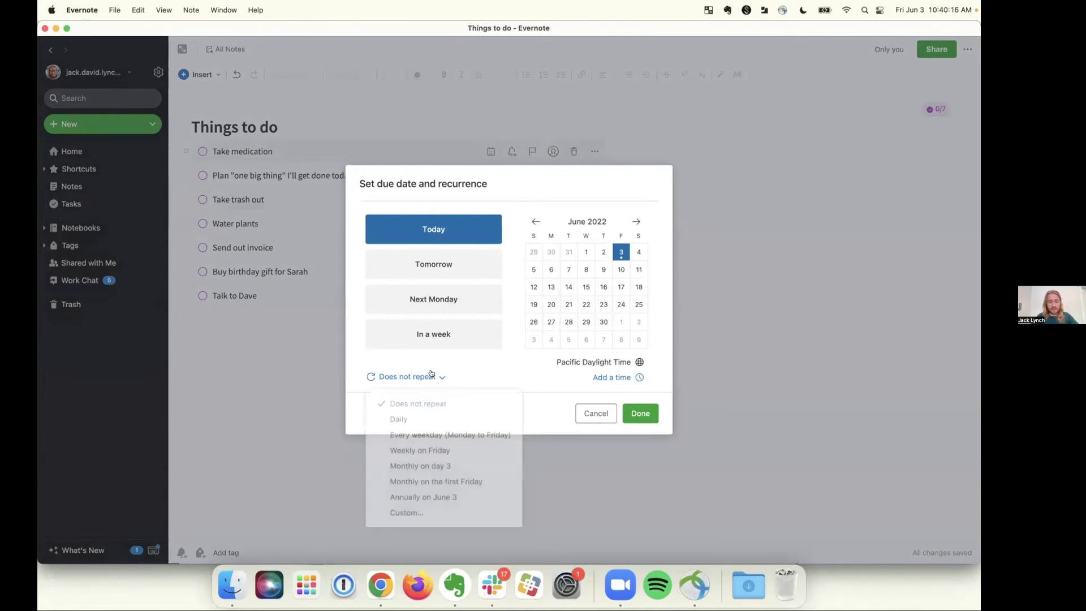
pyautogui.click(405, 419)
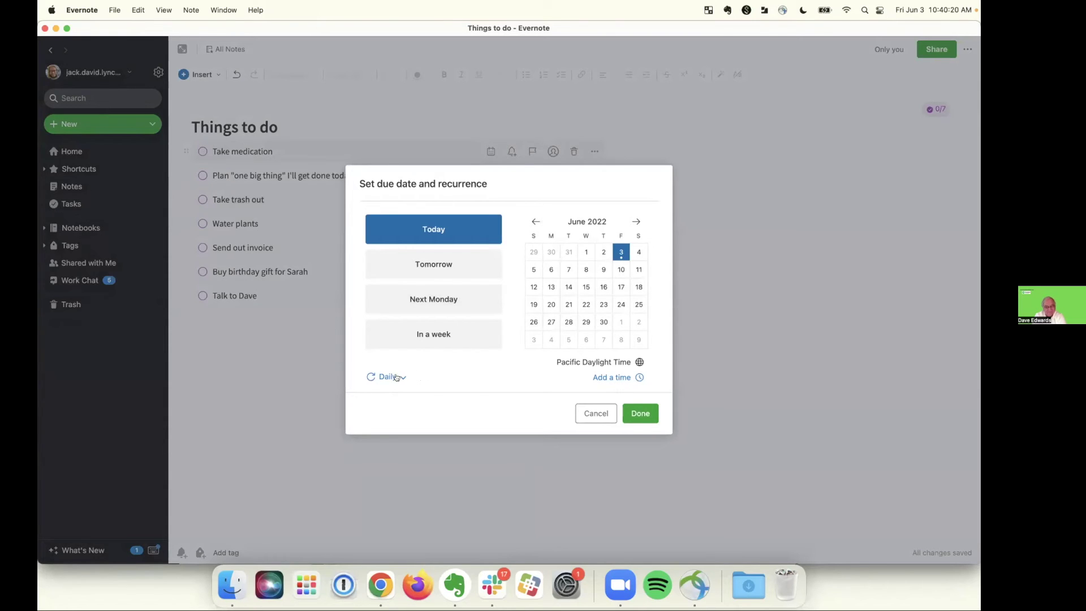
pyautogui.click(641, 413)
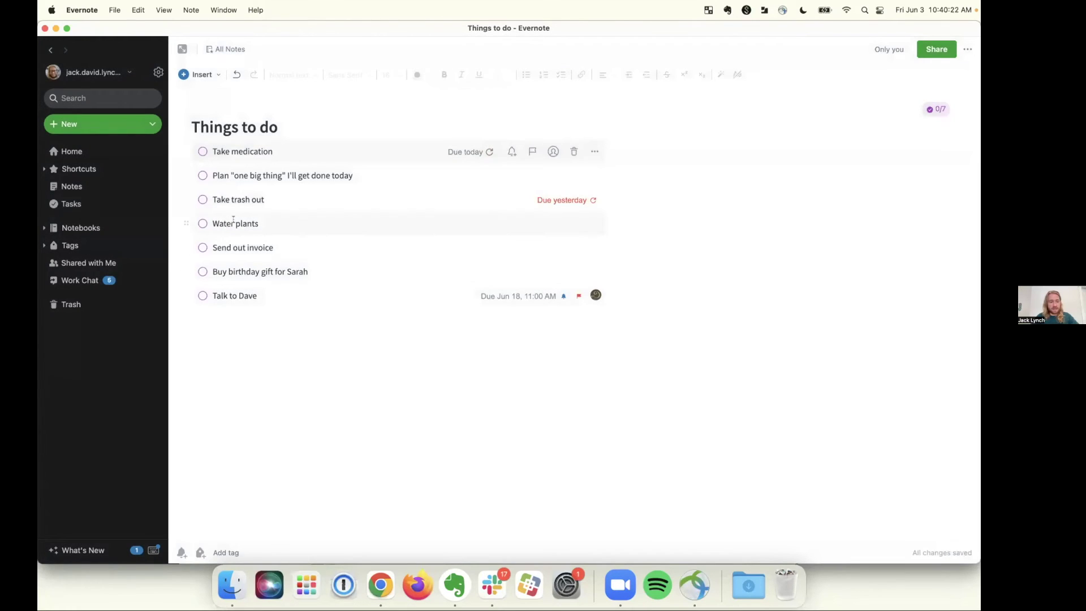
pyautogui.click(229, 223)
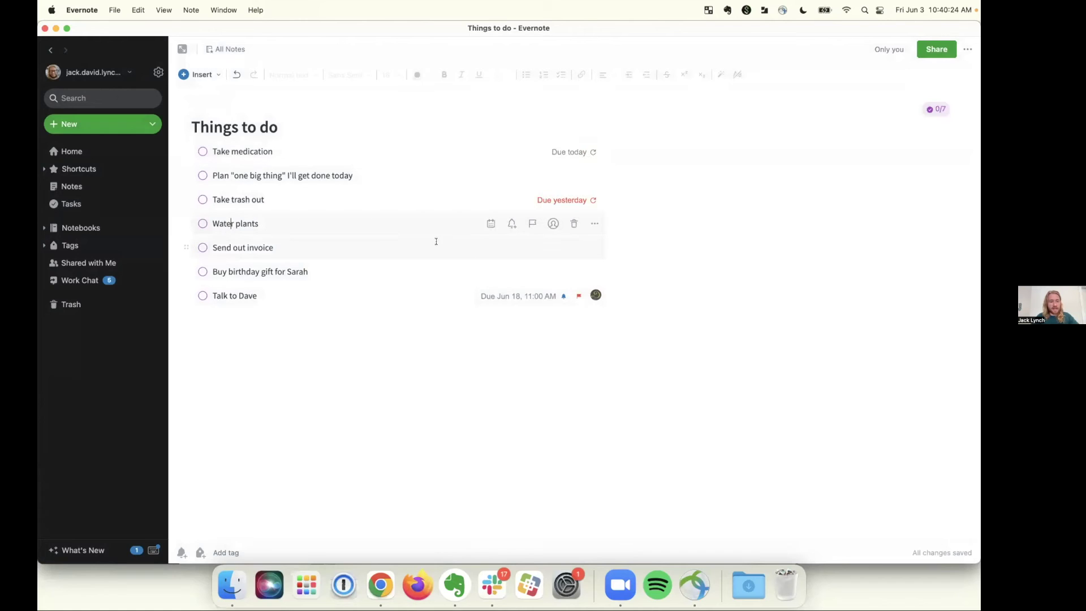
pyautogui.click(487, 225)
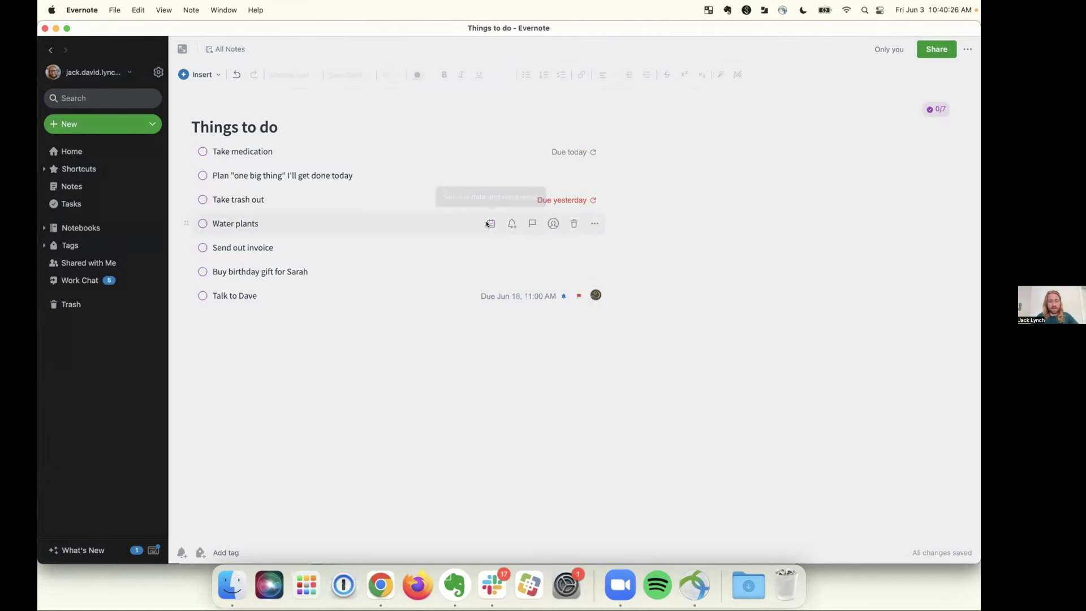
# Step: Give Water plants a custom weekly recurrence with a 6-week interval
pyautogui.click(419, 377)
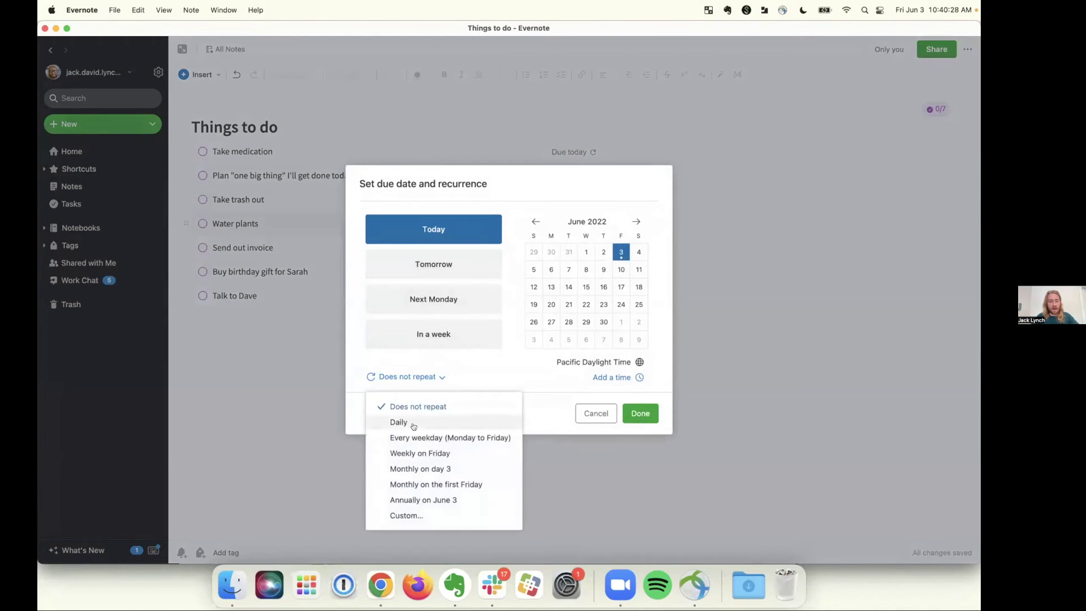
pyautogui.click(408, 512)
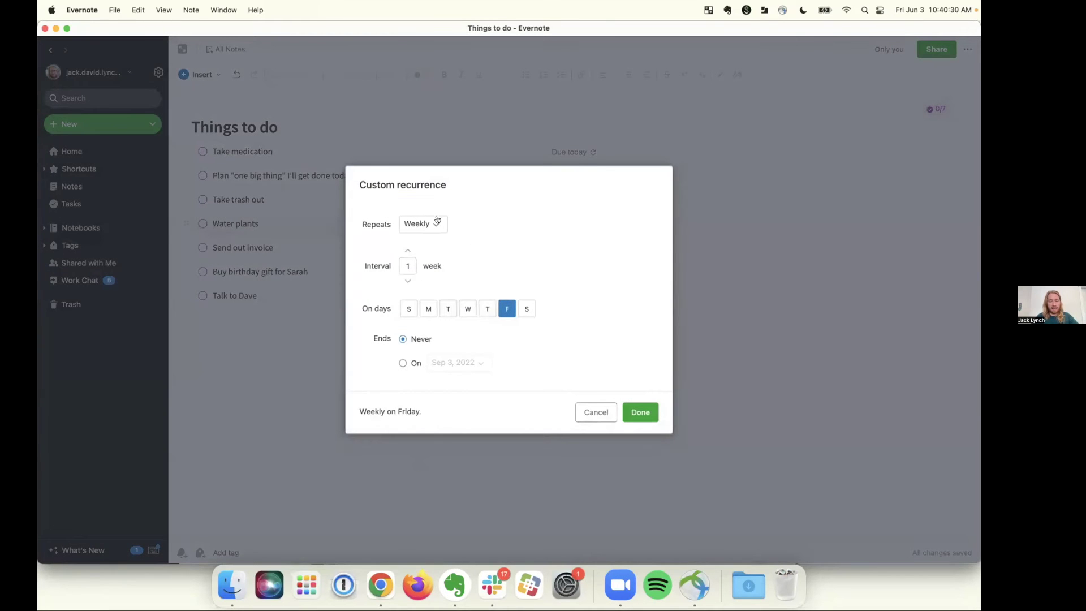
pyautogui.click(437, 223)
pyautogui.click(507, 226)
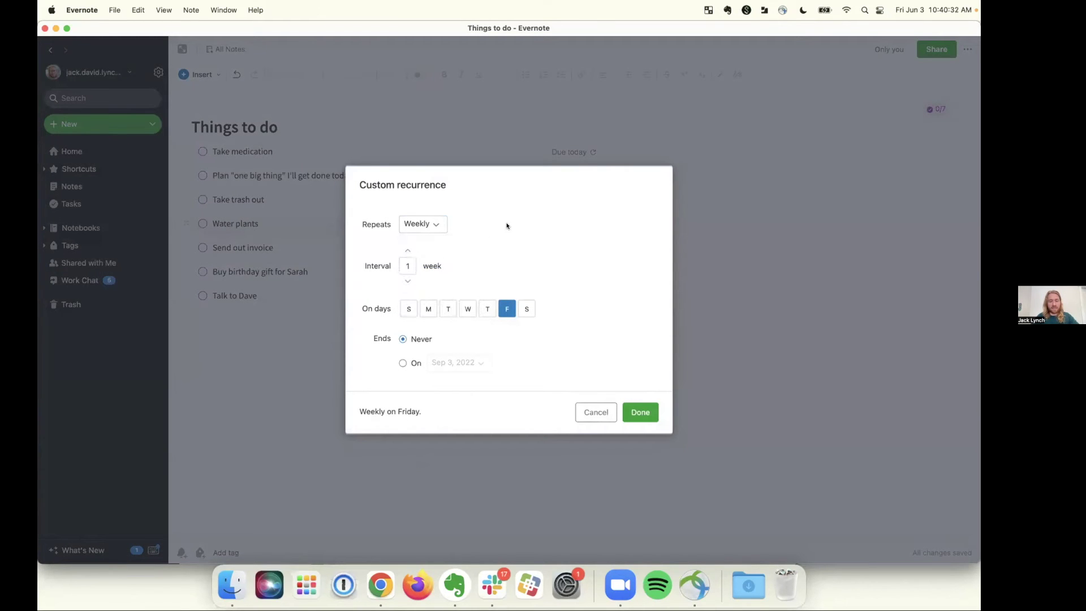
pyautogui.click(409, 266)
pyautogui.write('6')
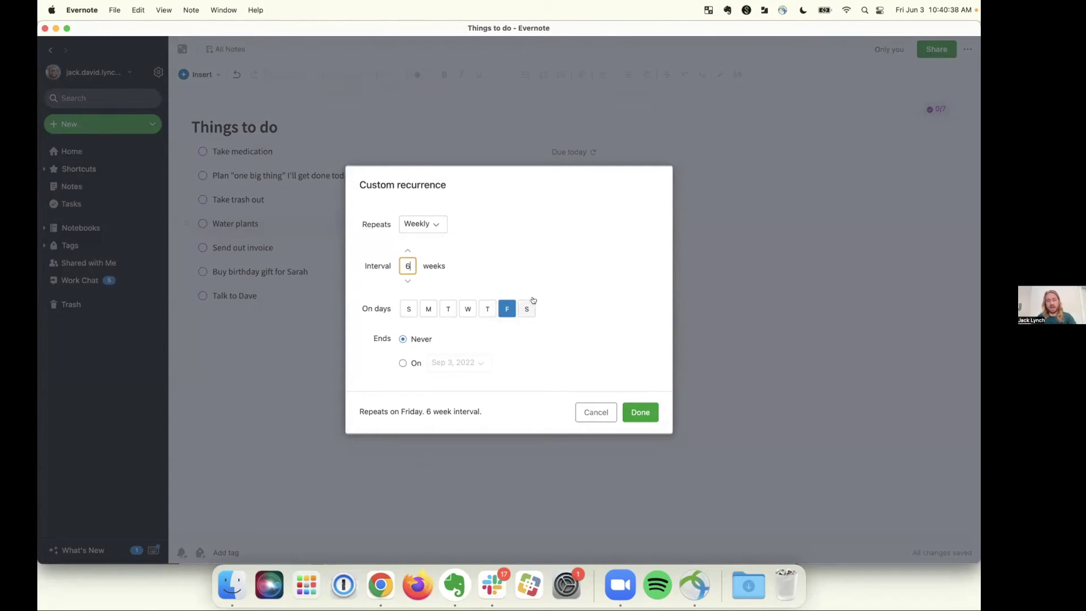
# Step: Repeat Water plants only on Saturday, ending Sep 3, 2022, and save the due date
pyautogui.click(464, 311)
pyautogui.click(502, 313)
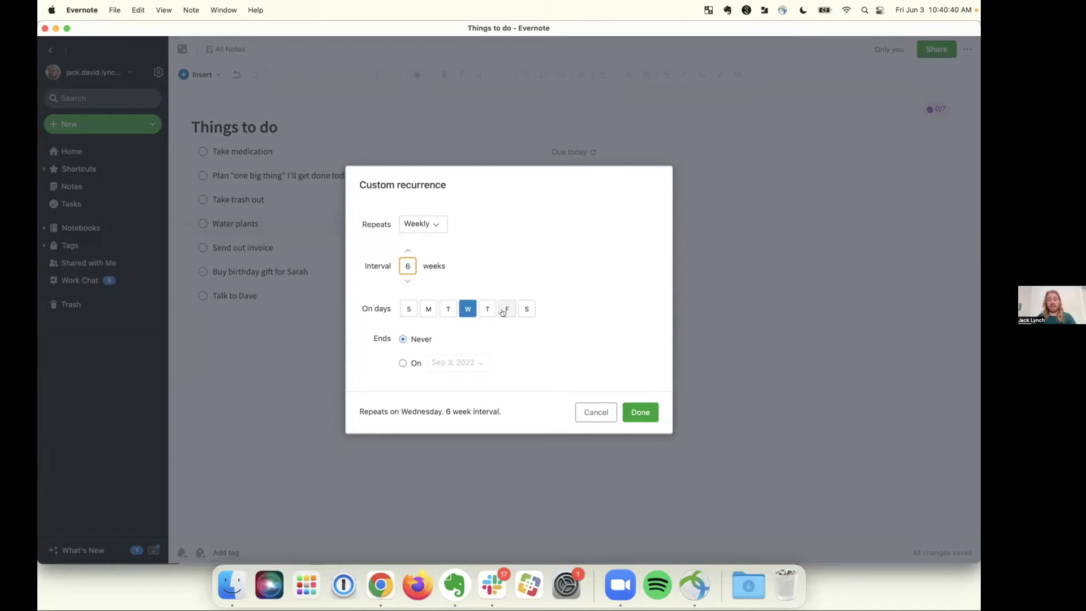
pyautogui.click(527, 309)
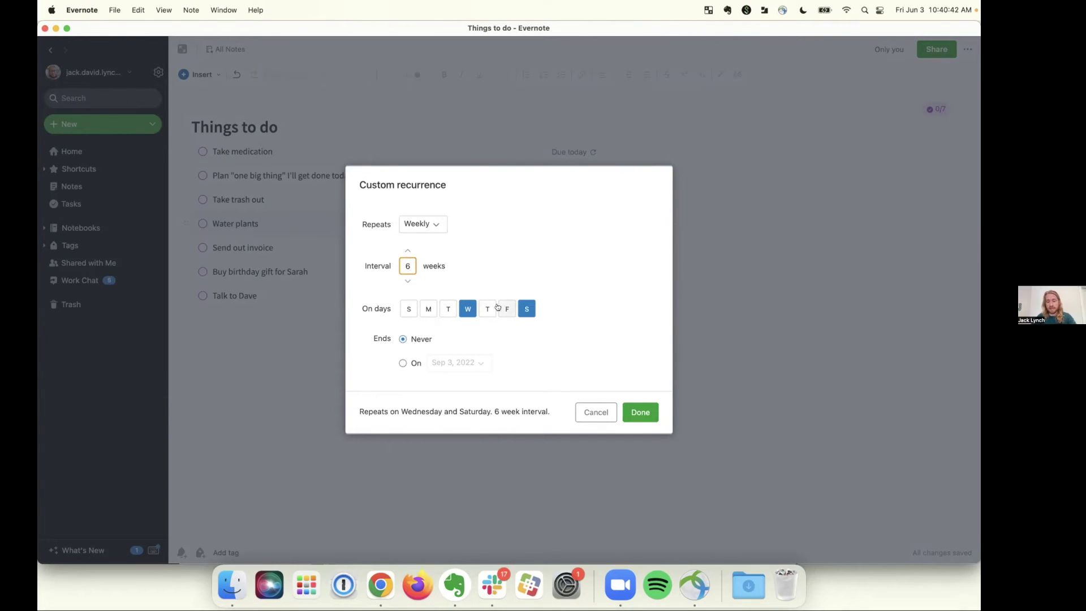
pyautogui.click(468, 309)
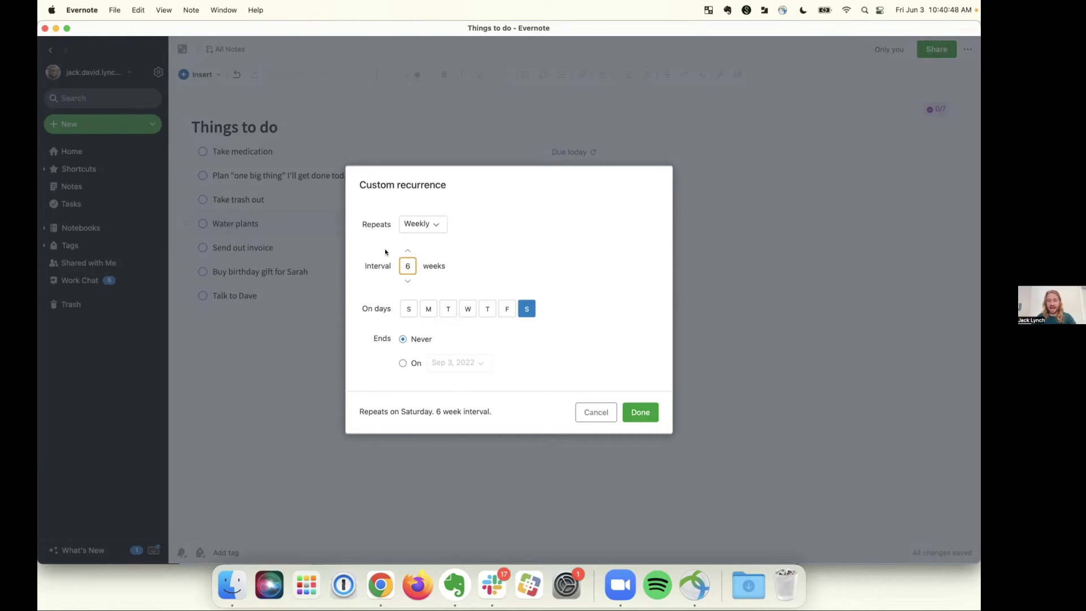
pyautogui.click(415, 363)
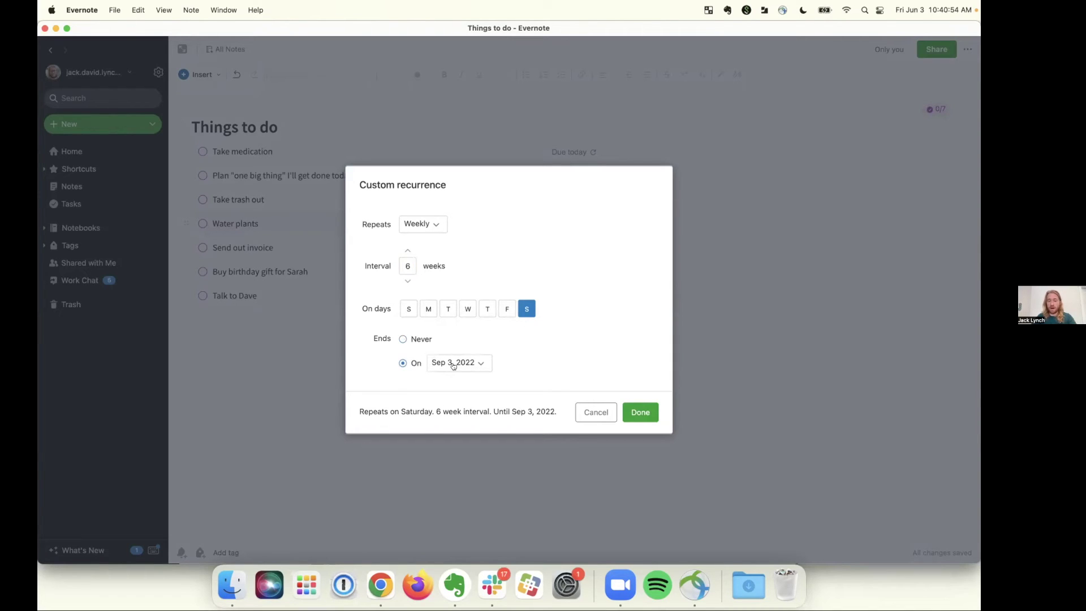
pyautogui.click(647, 414)
pyautogui.click(482, 378)
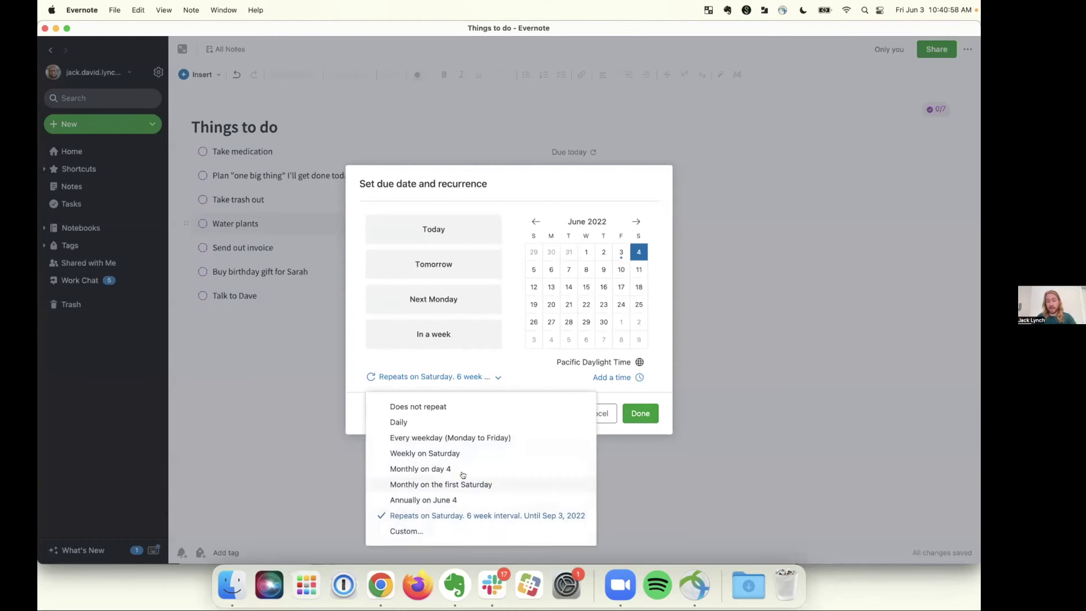
pyautogui.click(641, 414)
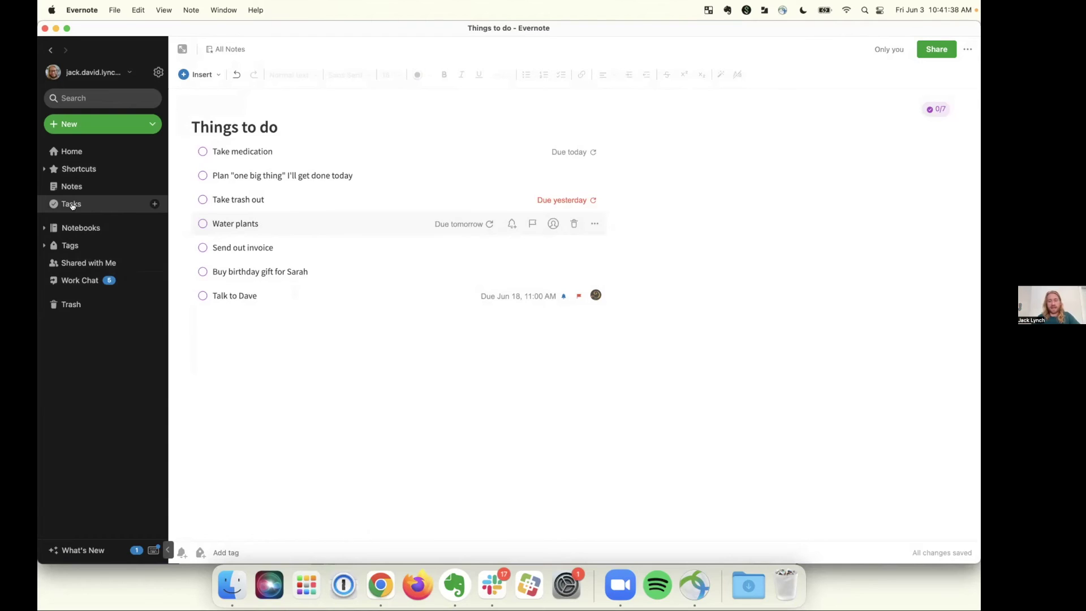
# Step: Open the Tasks overview from the sidebar to list all task-holding notes
pyautogui.click(72, 204)
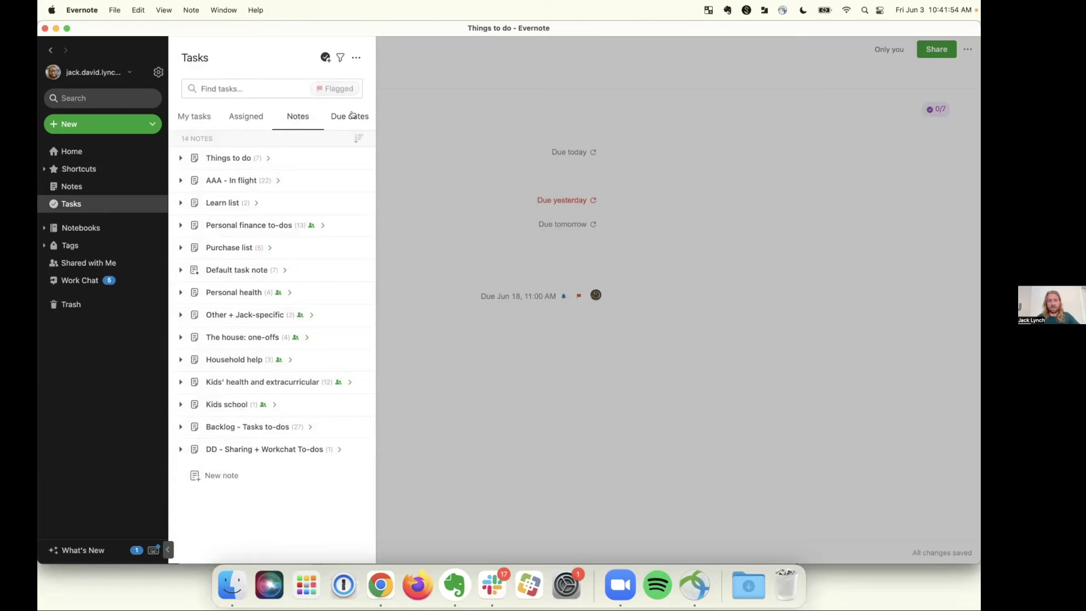
# Step: Review tasks grouped by due date and by note, then group them by assignment
pyautogui.click(351, 115)
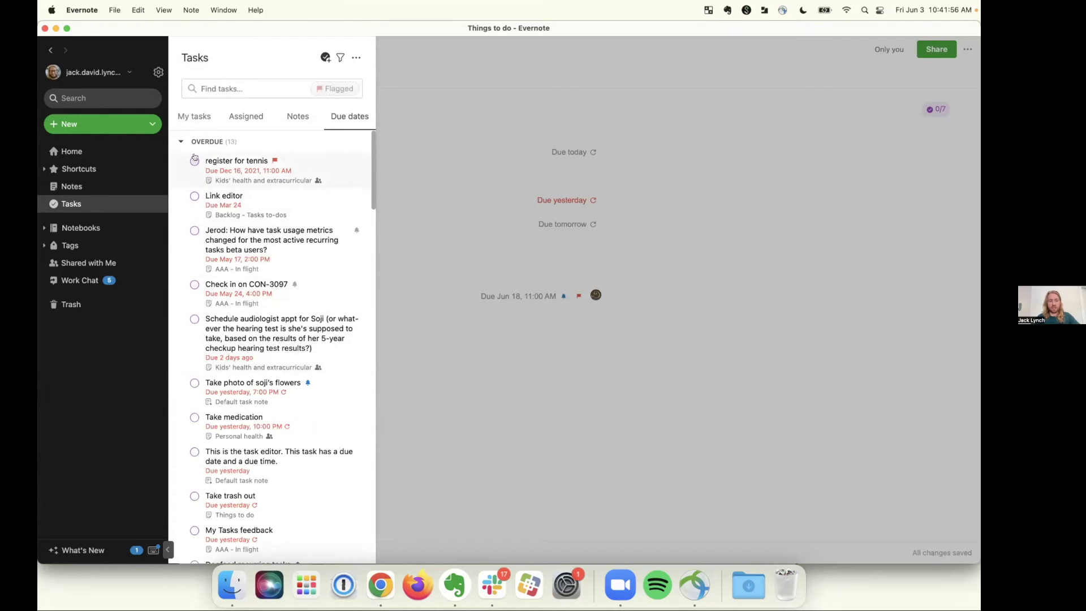
pyautogui.click(180, 142)
pyautogui.scroll(-5, 239, 328)
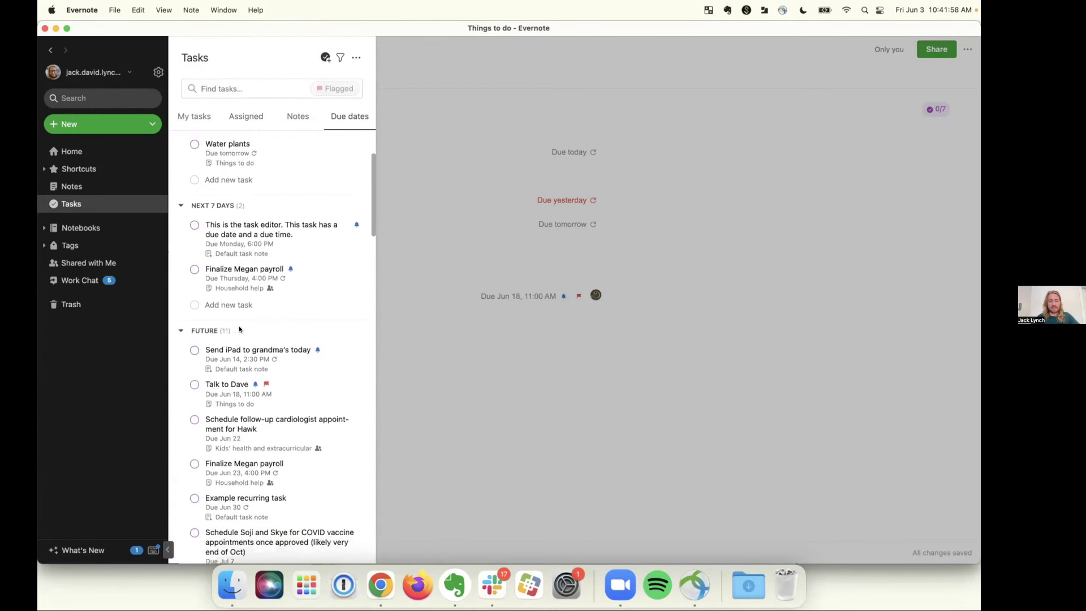
pyautogui.scroll(-5, 239, 329)
pyautogui.scroll(6, 249, 317)
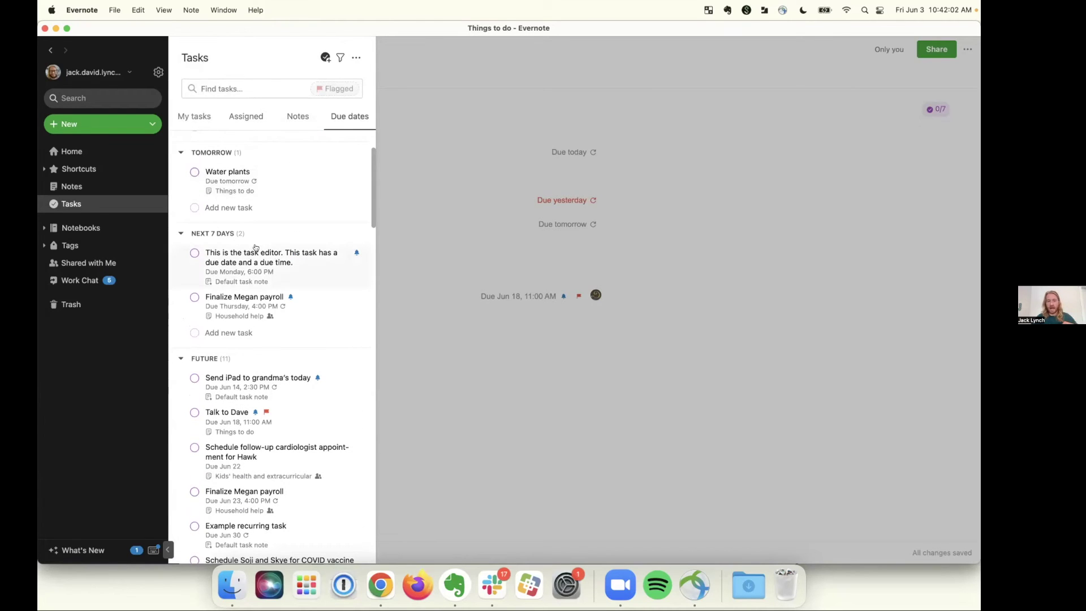
pyautogui.click(182, 233)
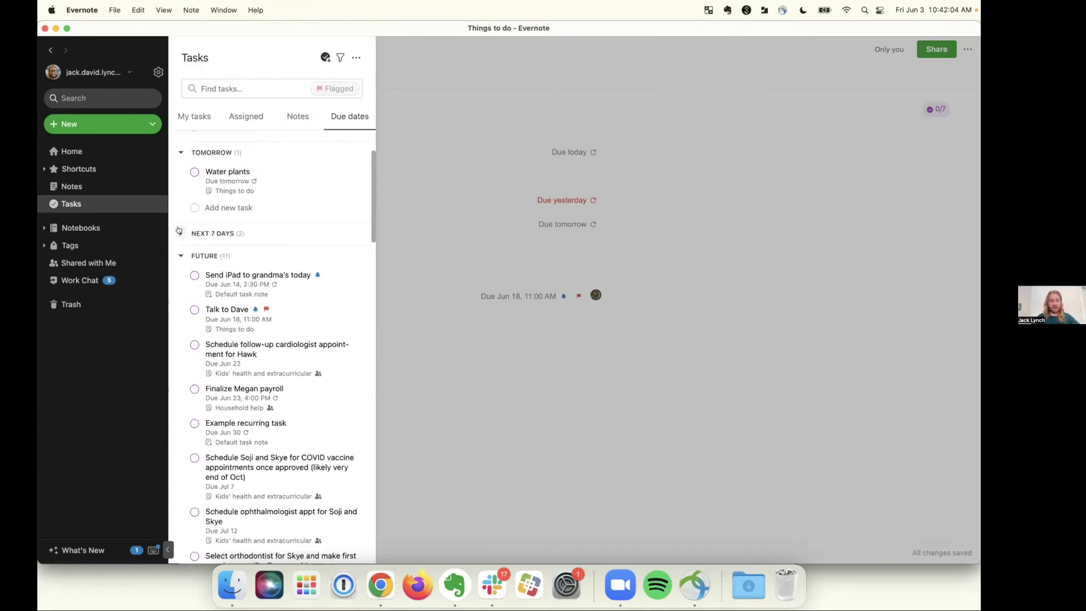
pyautogui.click(181, 152)
pyautogui.click(178, 196)
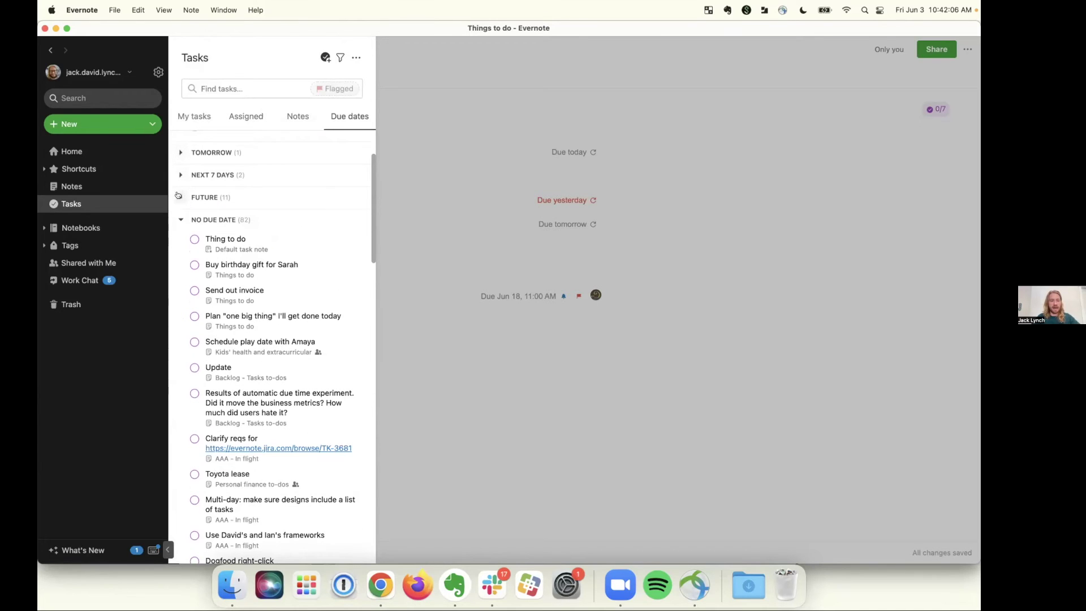
pyautogui.click(296, 116)
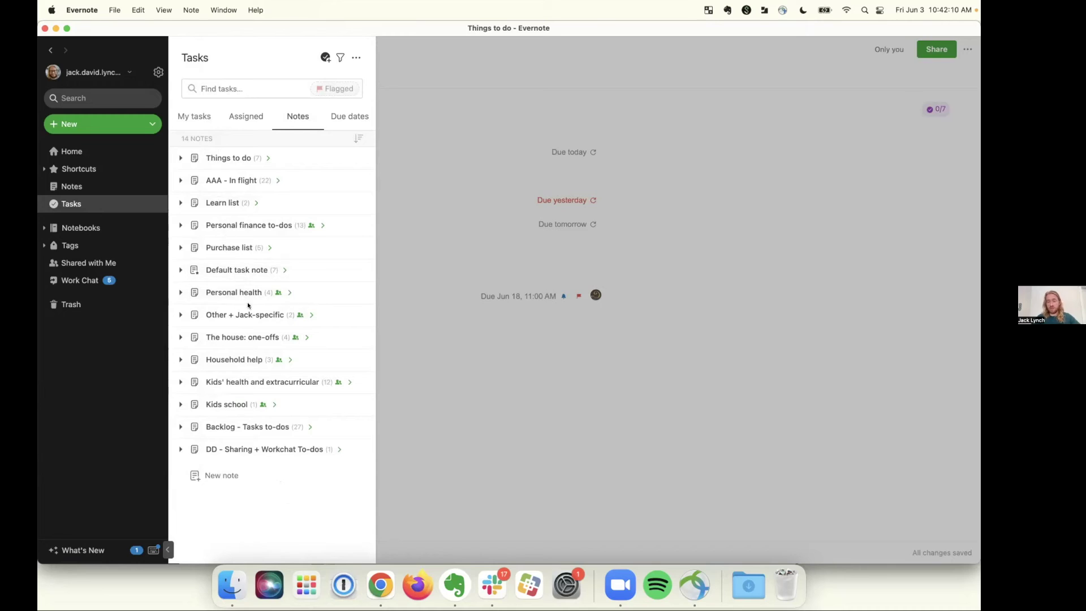
pyautogui.click(247, 117)
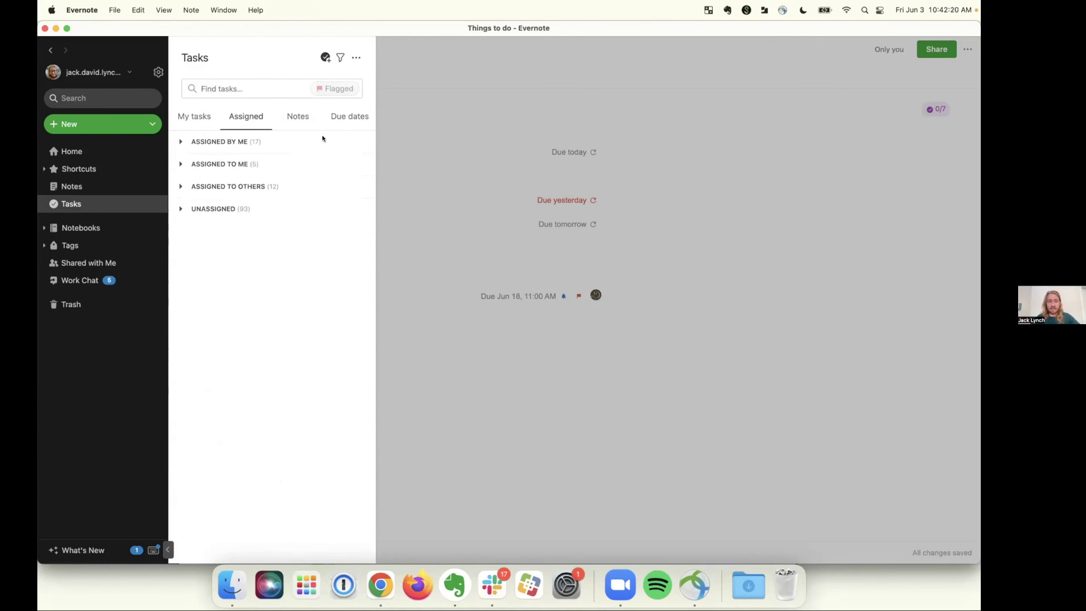
# Step: Collapse the No Due Date and Today groups, then regroup tasks by note
pyautogui.click(341, 115)
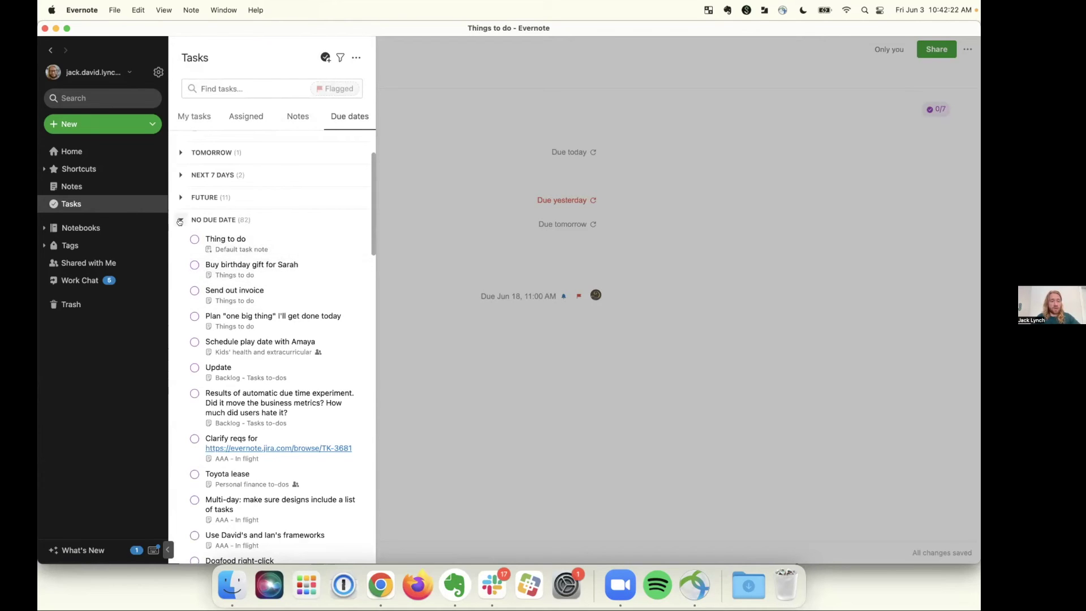
pyautogui.click(181, 220)
pyautogui.click(181, 163)
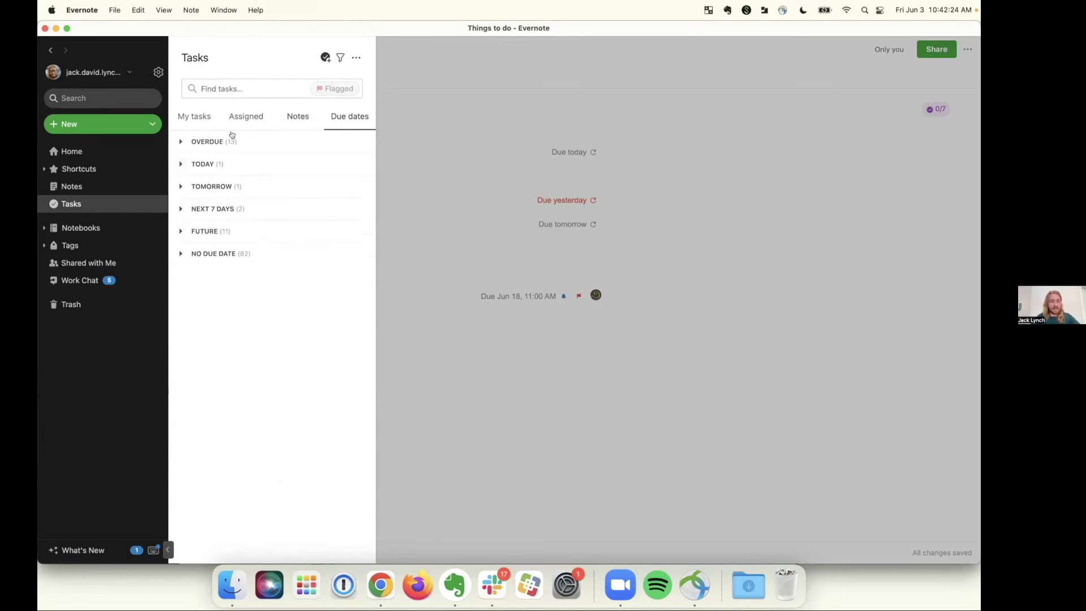
pyautogui.click(298, 116)
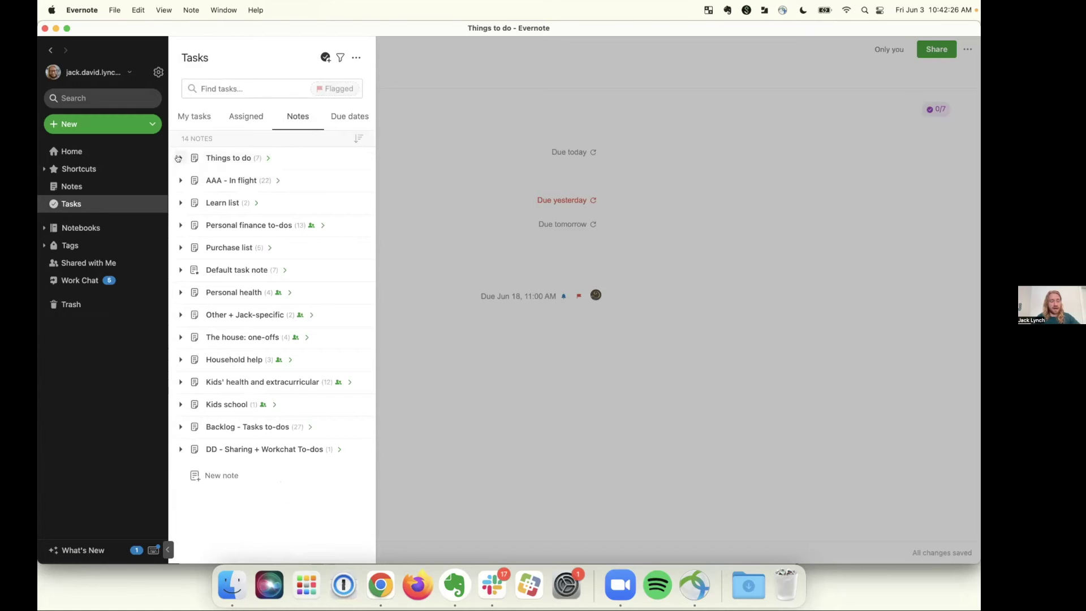
# Step: Drag Take medication from Things to do into the AAA - In flight note
pyautogui.click(181, 158)
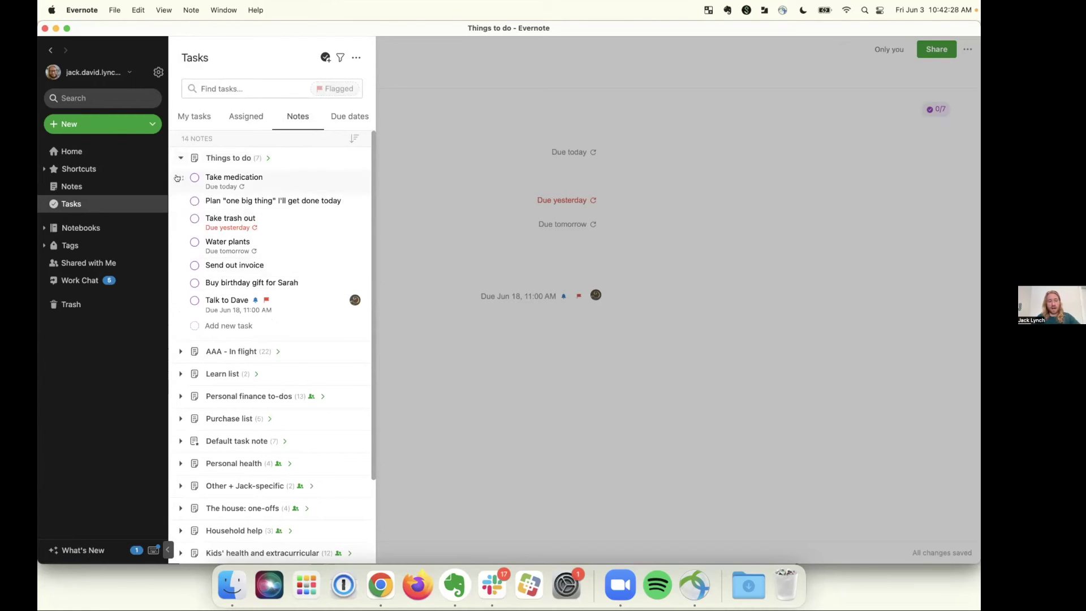
pyautogui.moveTo(178, 177); pyautogui.dragTo(178, 311)
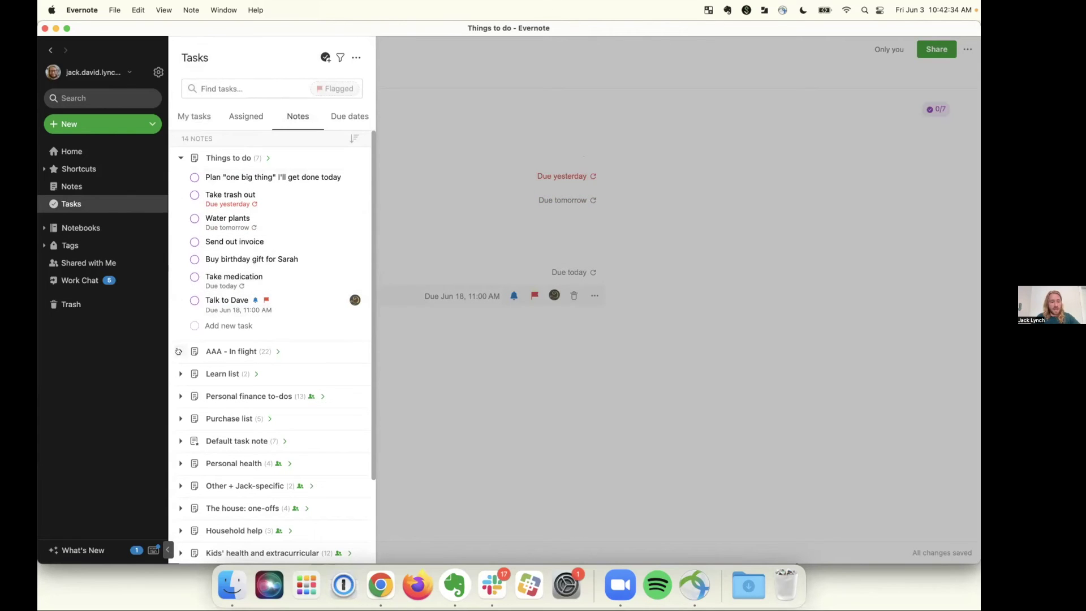
pyautogui.click(180, 352)
pyautogui.moveTo(180, 276); pyautogui.dragTo(195, 367)
pyautogui.click(181, 323)
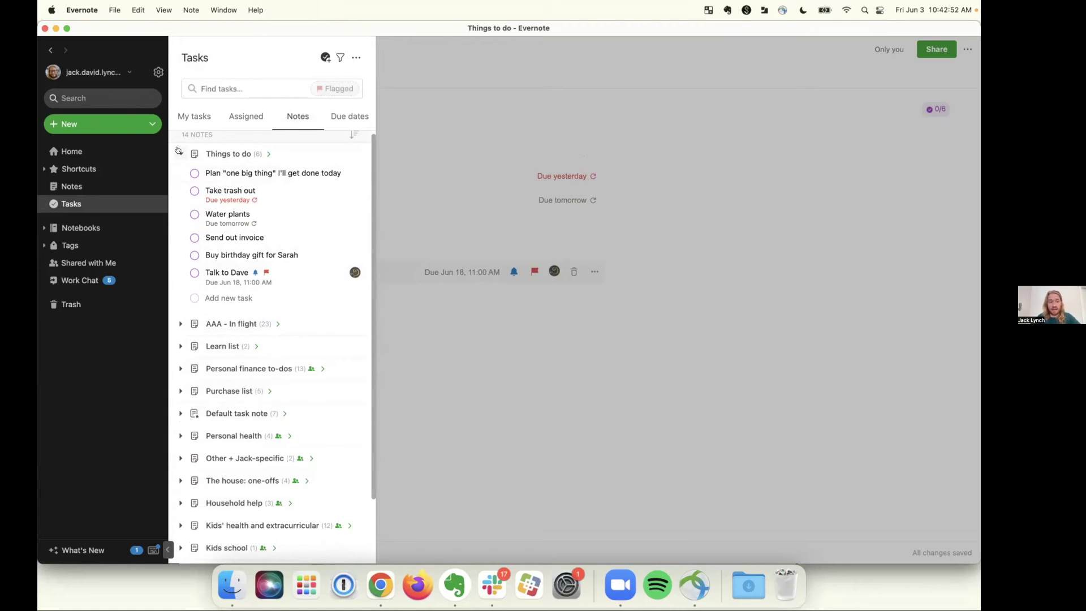
pyautogui.click(340, 57)
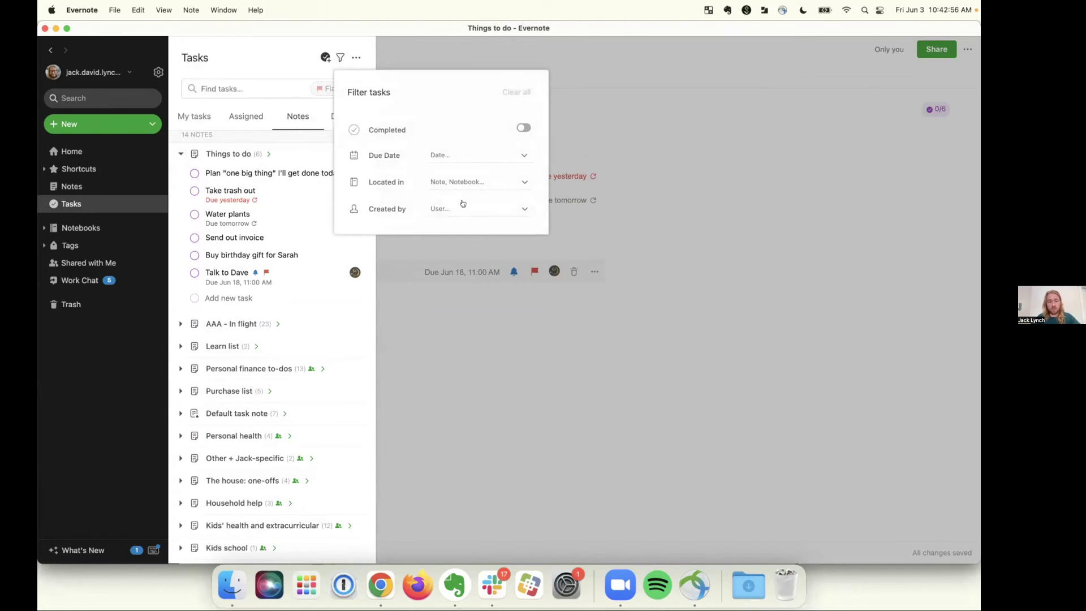
pyautogui.click(502, 155)
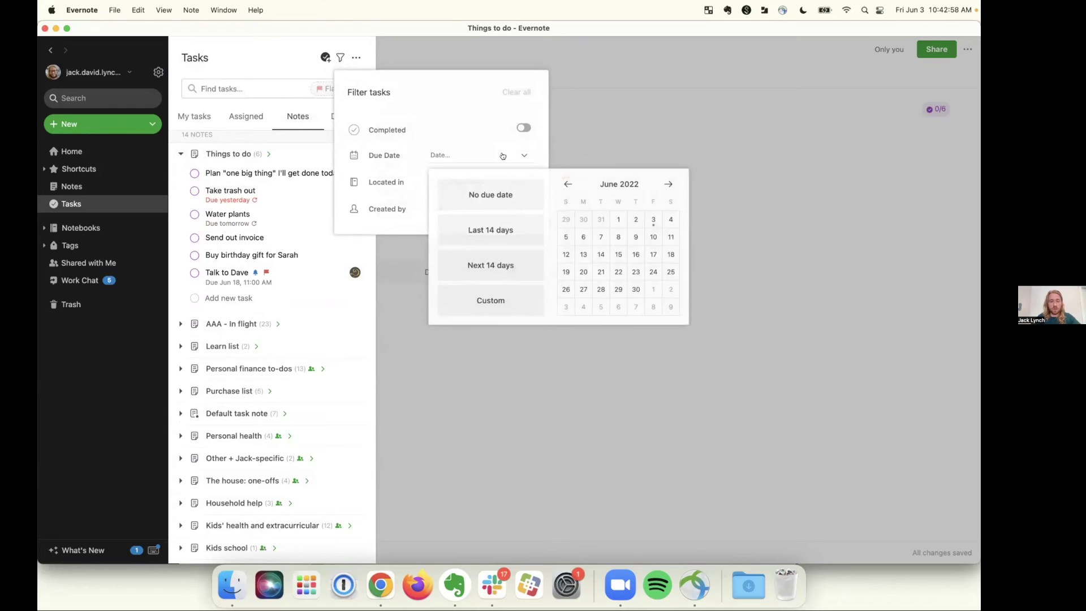
pyautogui.click(503, 260)
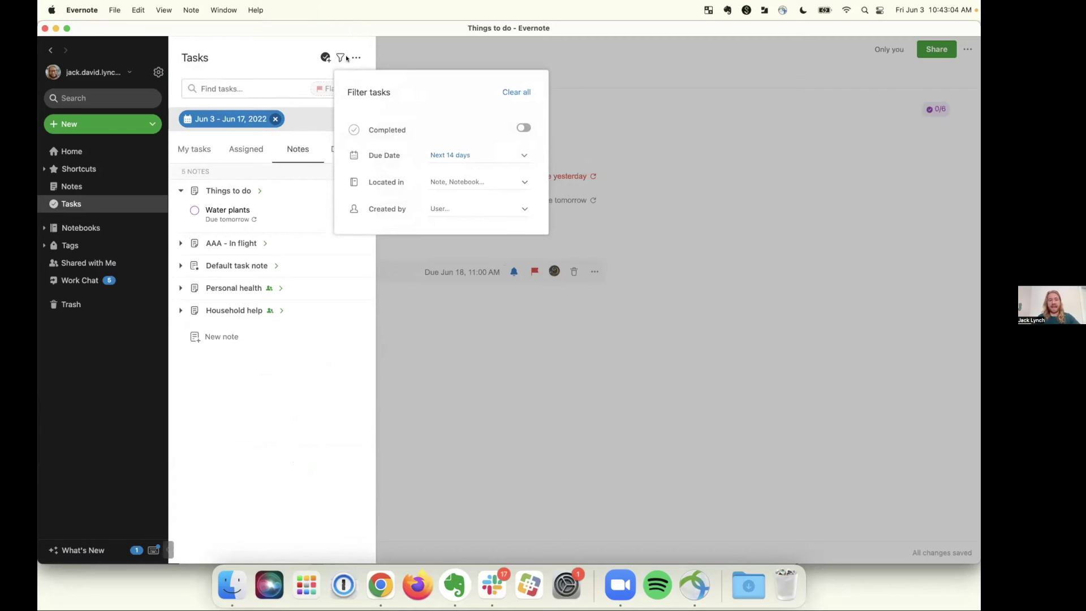
pyautogui.click(294, 45)
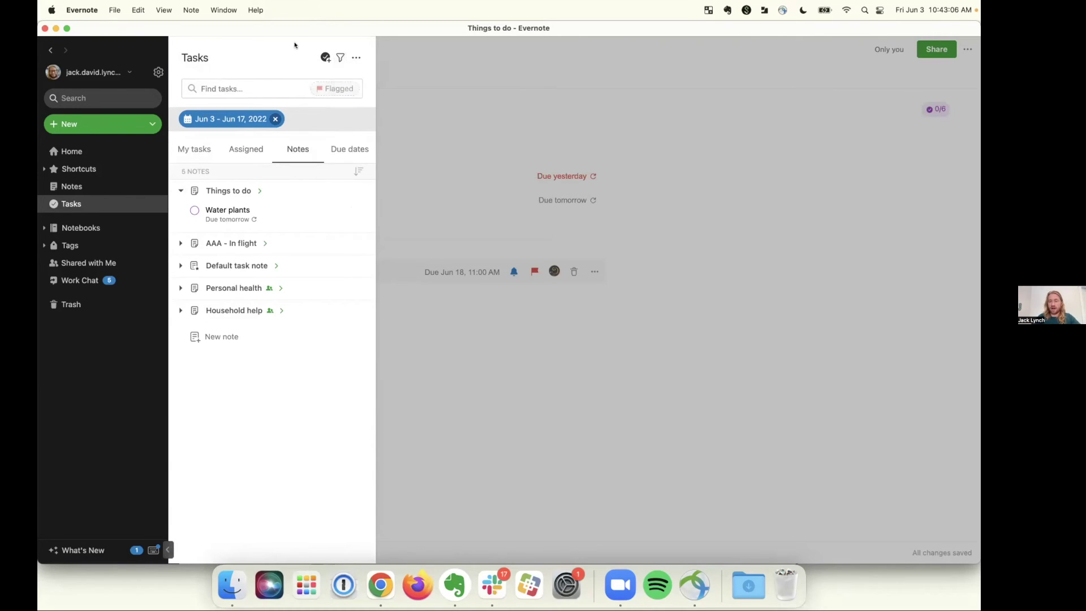
pyautogui.click(274, 119)
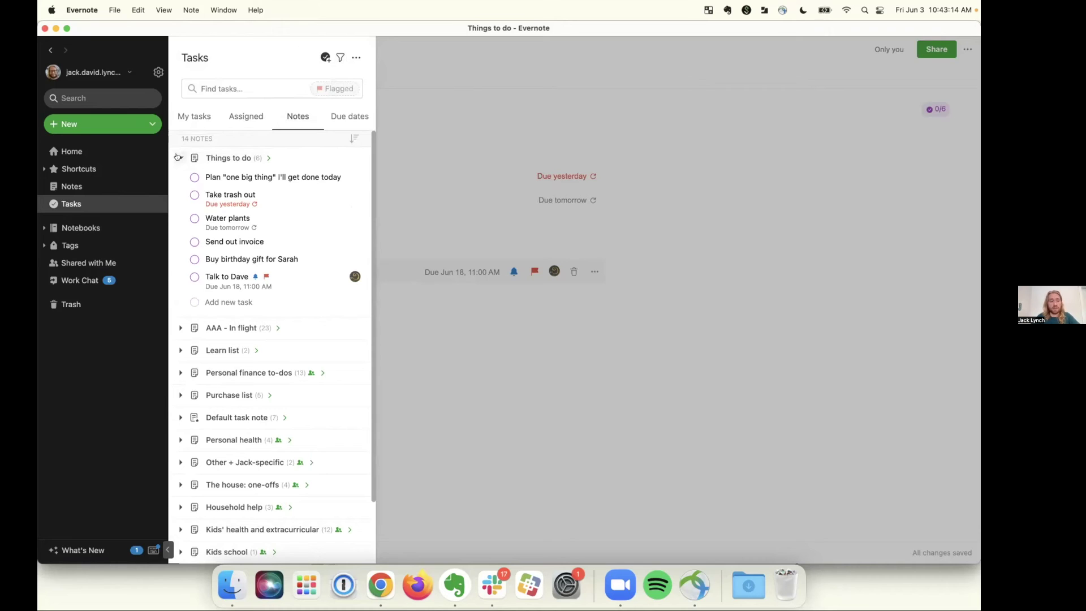
# Step: Collapse the Things to do group in the Tasks overview
pyautogui.click(179, 158)
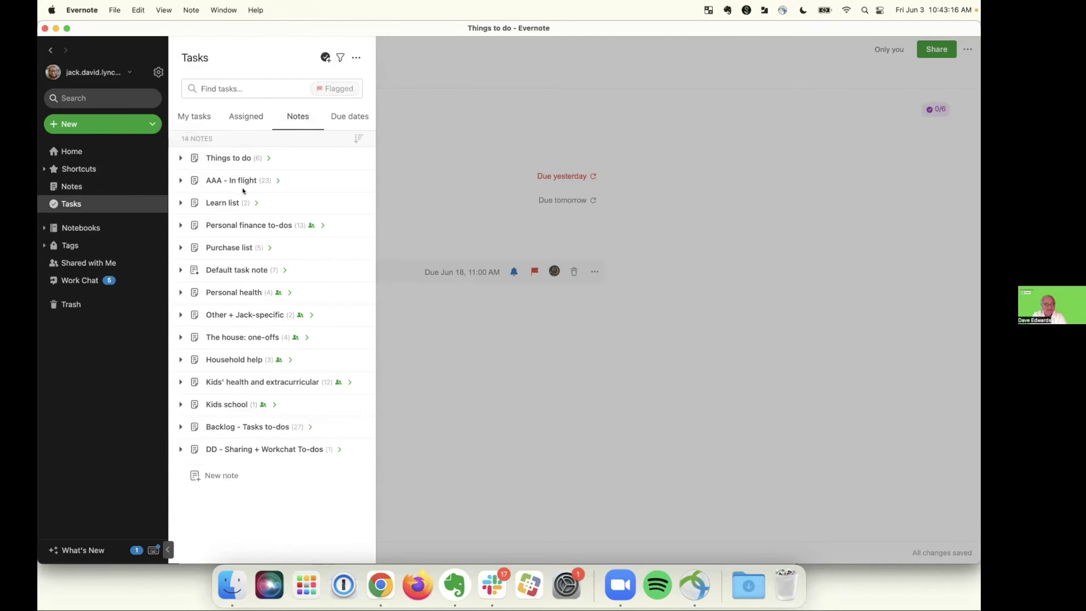